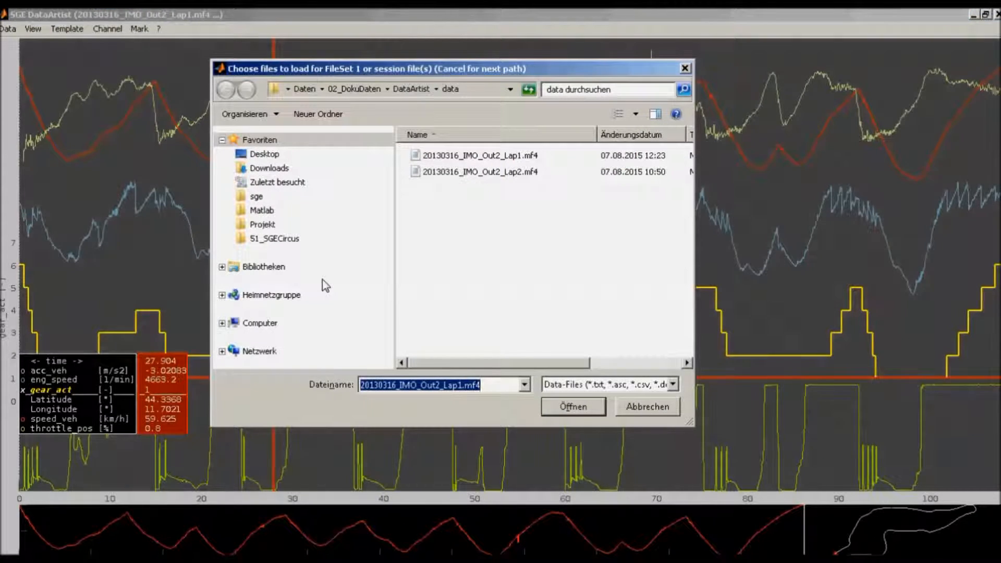
Load 20130316_IMO_Out2_Lap1.mf4 and 20130316_IMO_Out2_Lap2.mf4 together as FileSet 1, accepting the preset load options and channel selection
left_click(552, 389)
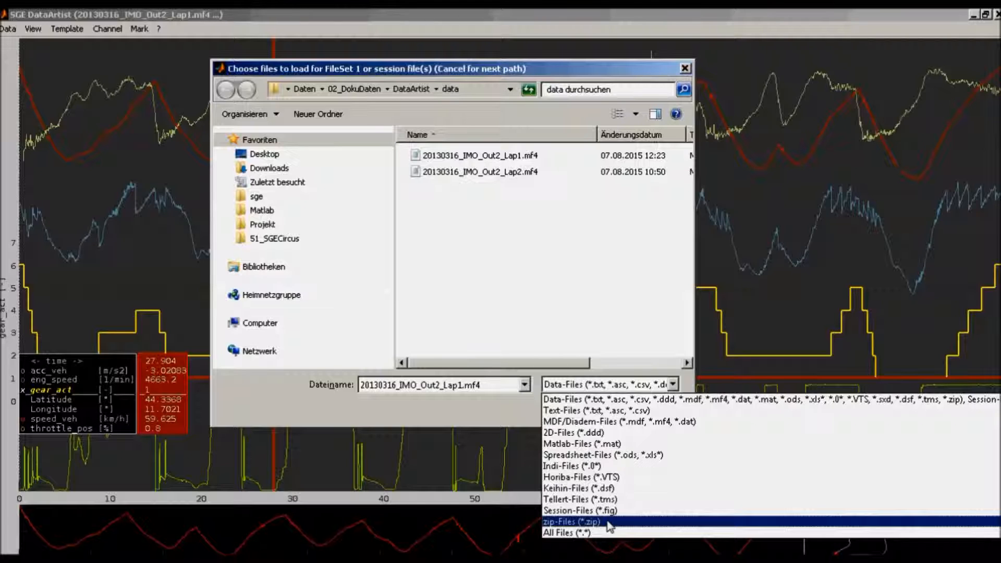
left_click(599, 400)
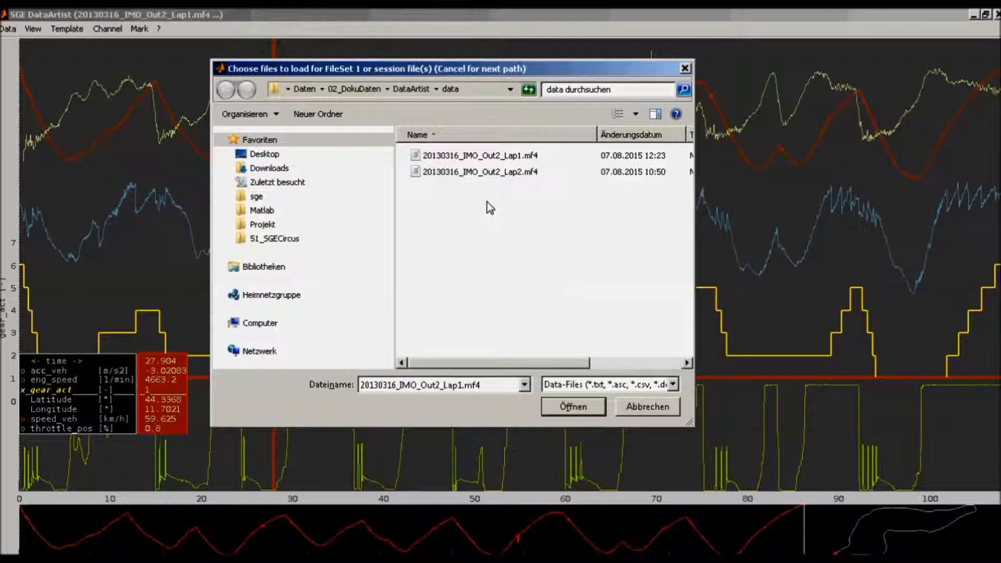
key("ctrl+a")
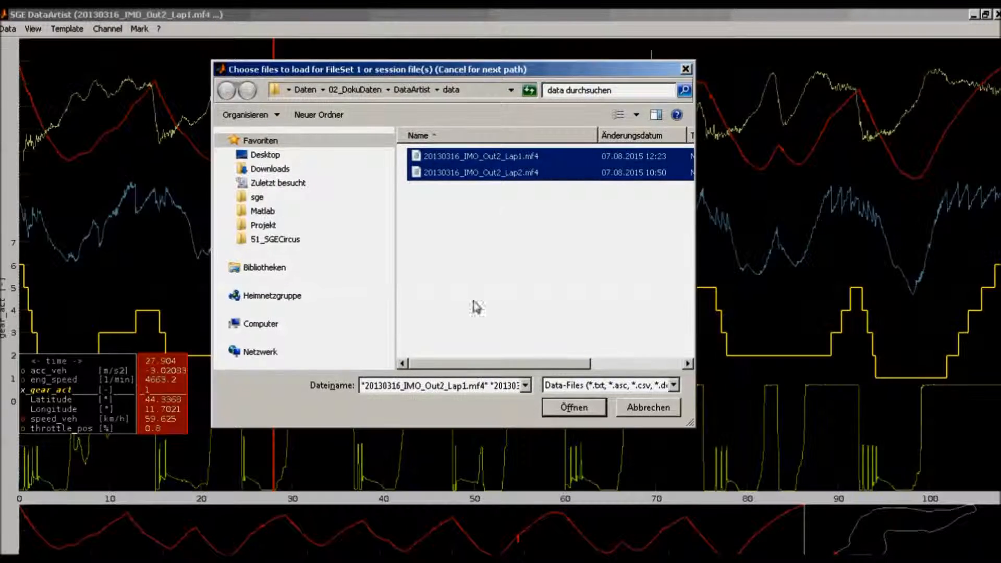
left_click(566, 412)
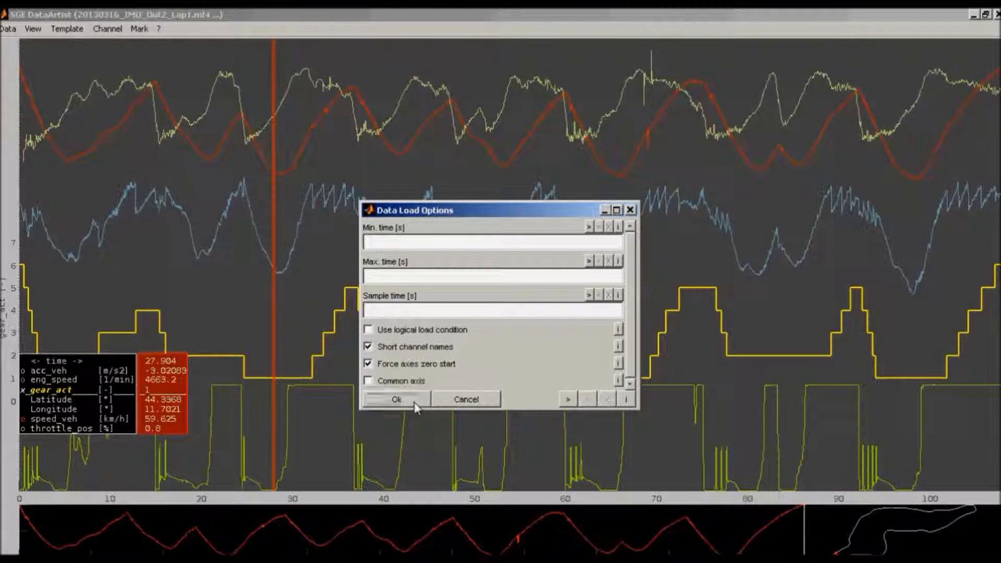
left_click(414, 402)
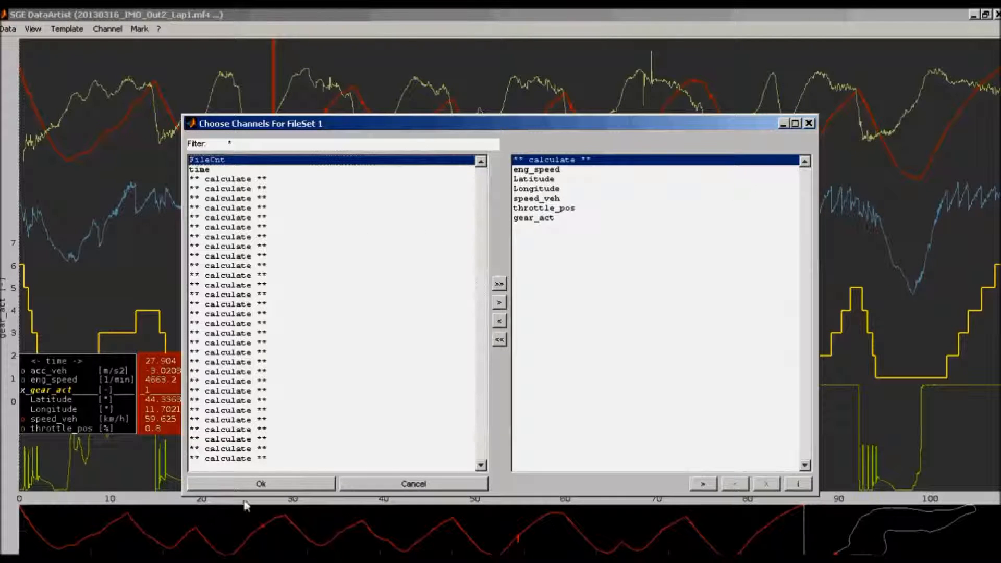
left_click(249, 485)
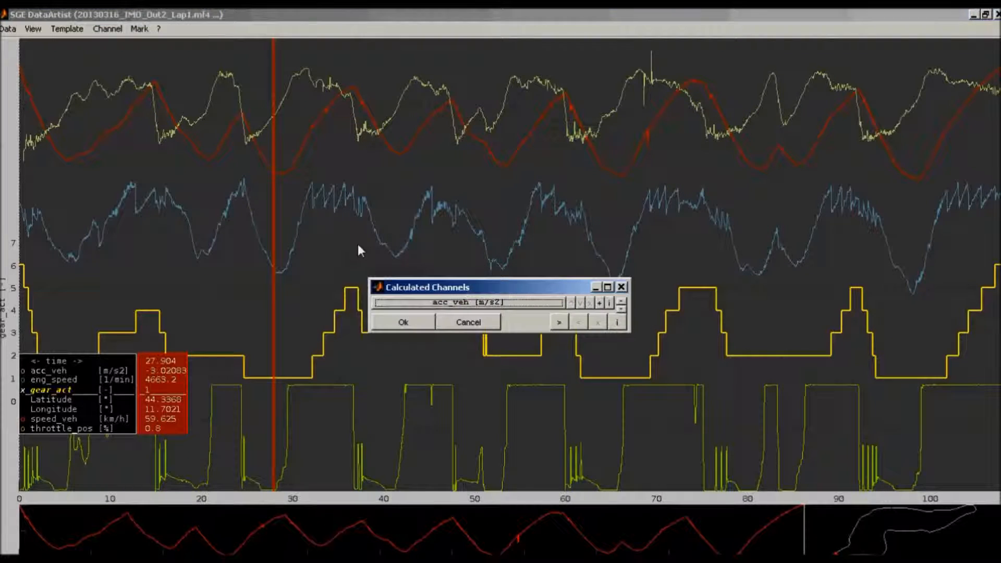
Inspect the calculation diagram of the acc_veh channel and accept the calculated channels for FileSet 1
double_click(442, 303)
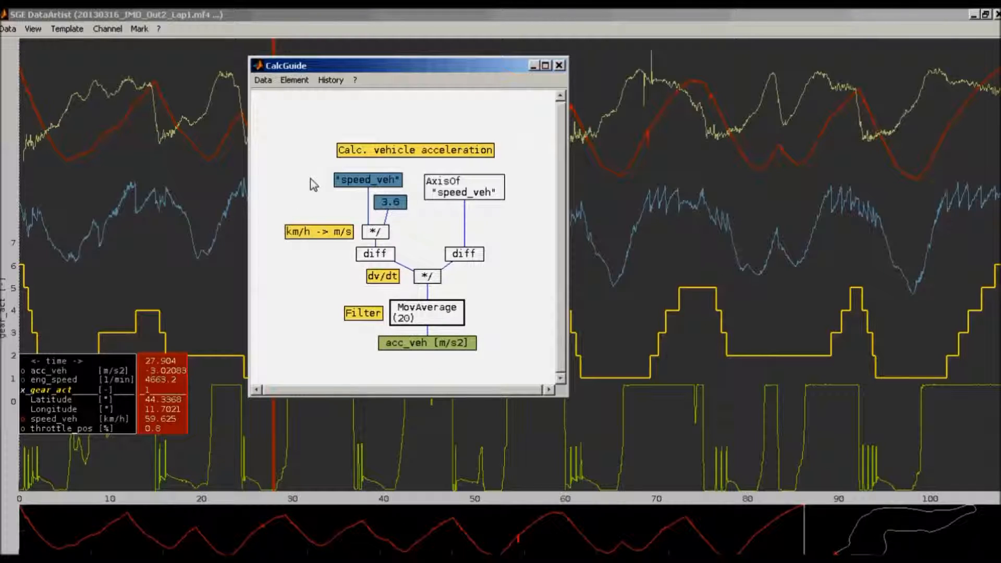
left_click(559, 66)
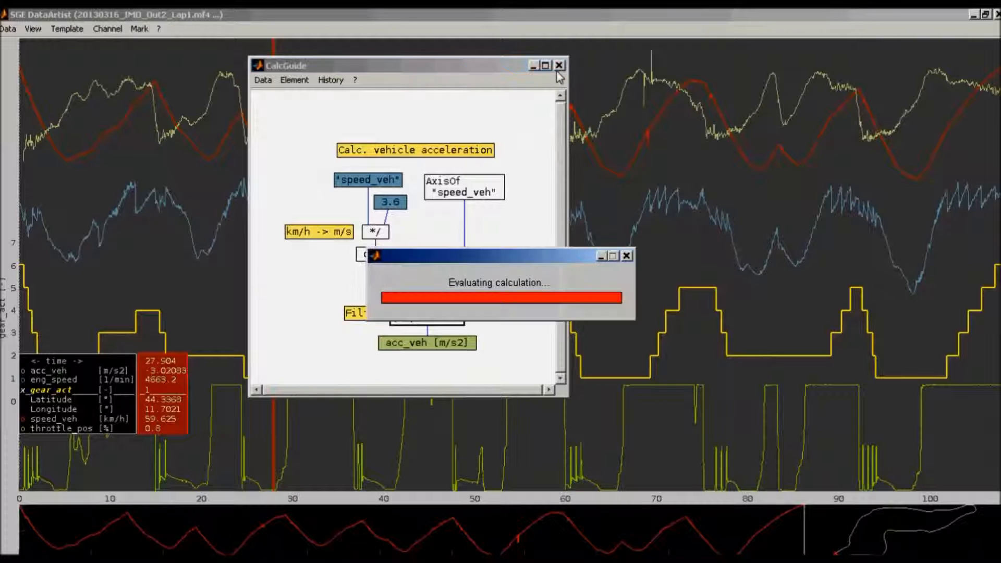
left_click(367, 235)
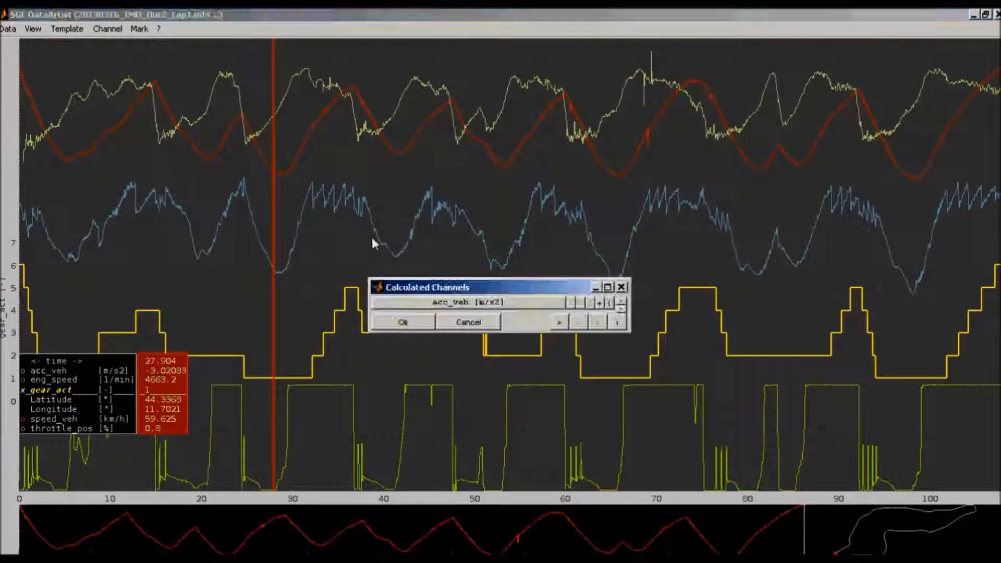
left_click(390, 327)
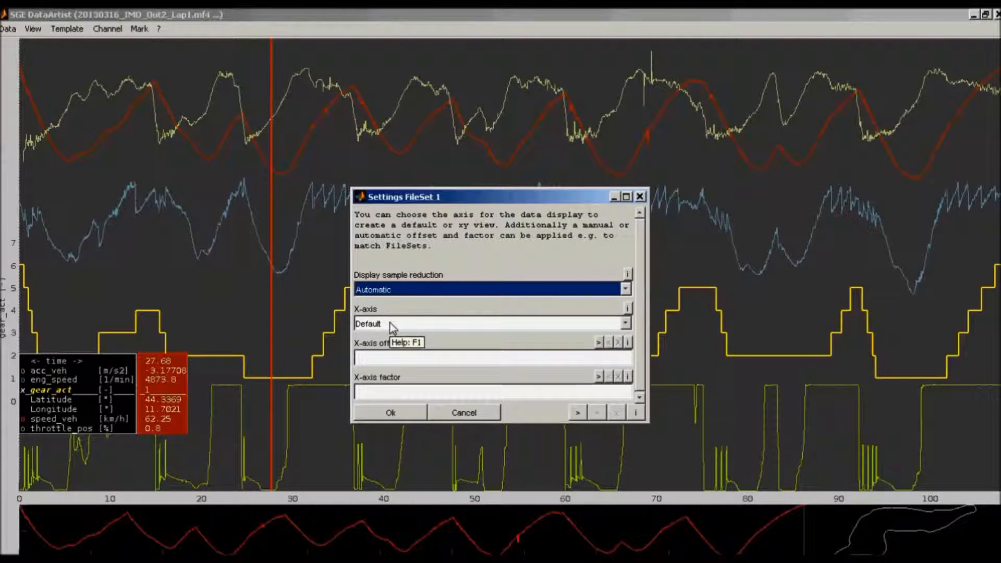
Try Latitude as the X-axis of FileSet 1, and apply the settings with the X-axis set back to Default
left_click(392, 325)
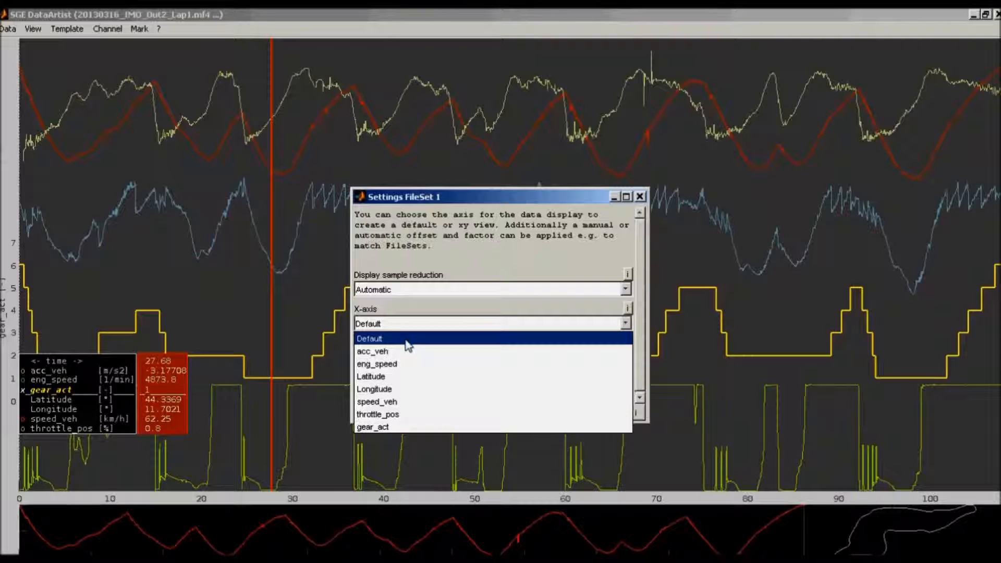
left_click(406, 376)
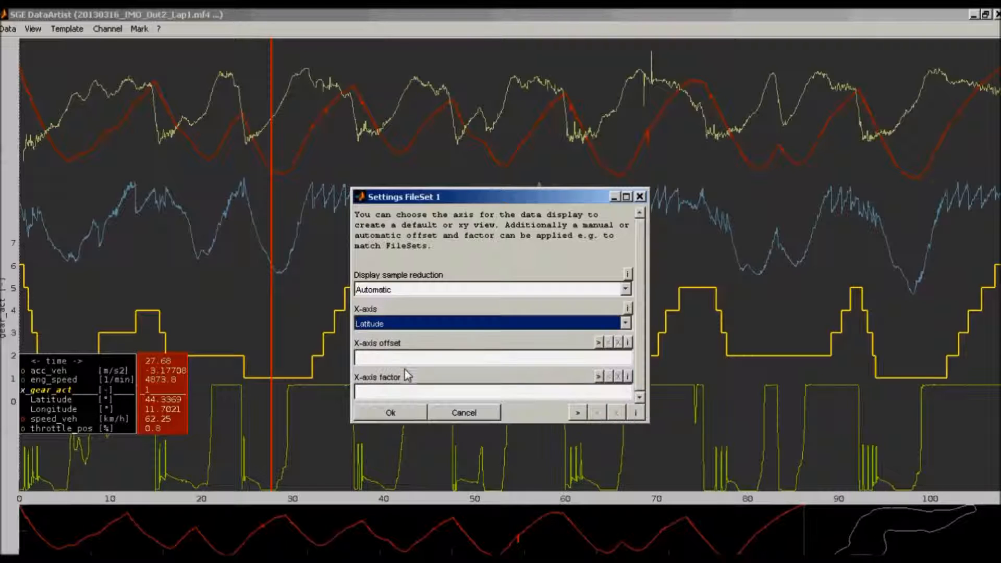
left_click(402, 324)
left_click(395, 338)
left_click(395, 412)
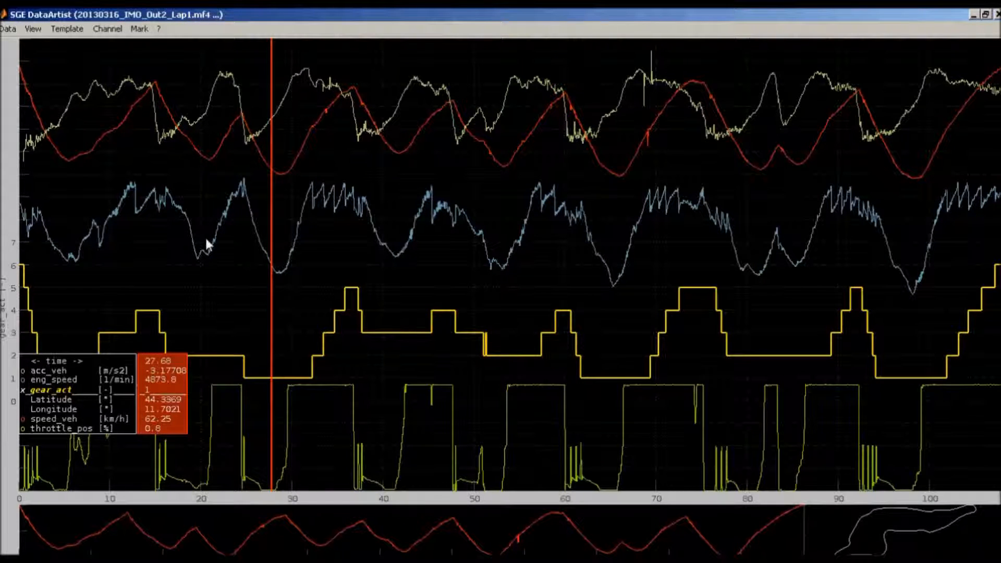
Add 20130316_IMO_Out2_Lap2.mf4 as FileSet 2, accepting the preset load options, channel selection and calculated acc_veh channel
left_click(8, 32)
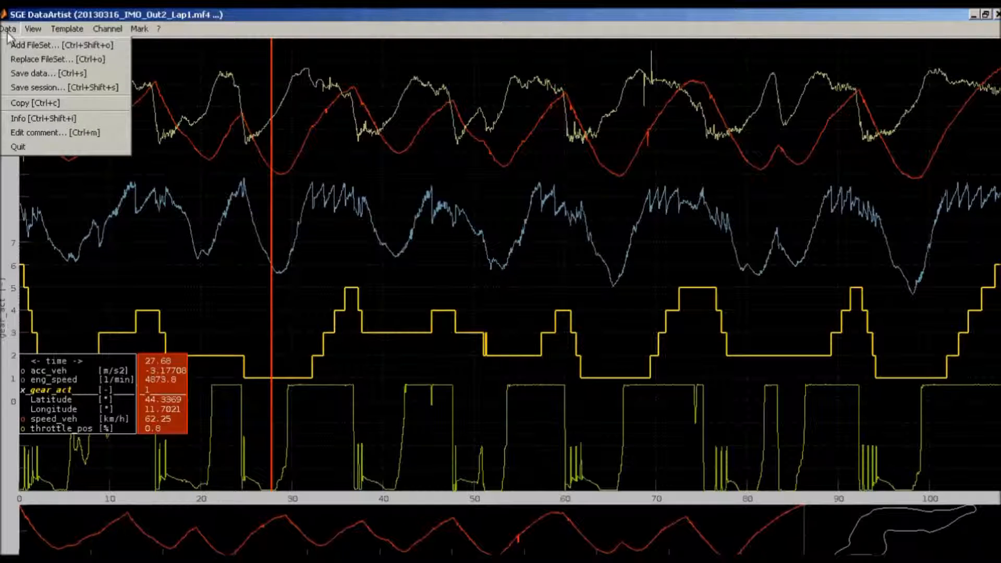
left_click(20, 46)
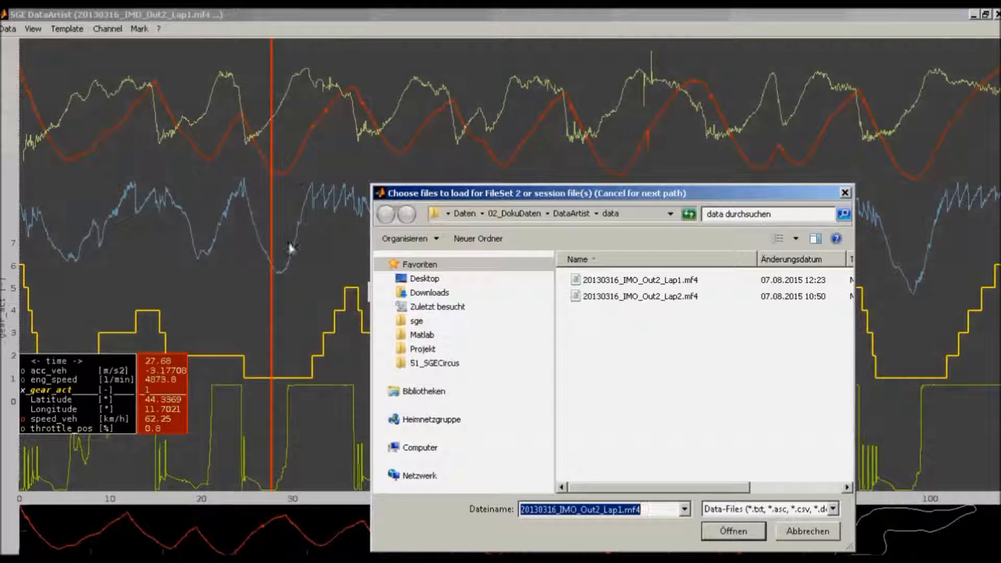
left_click(608, 297)
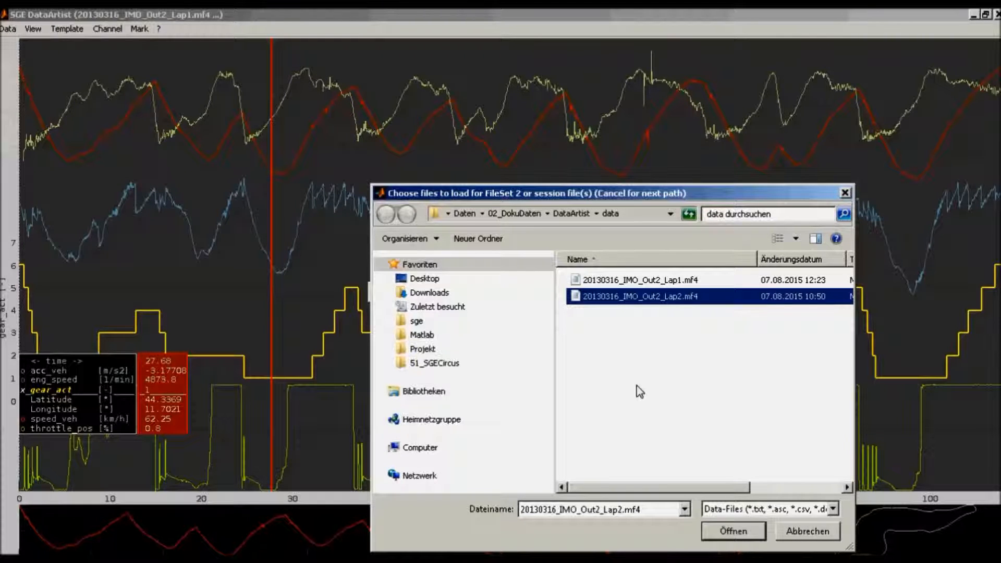
key("Return")
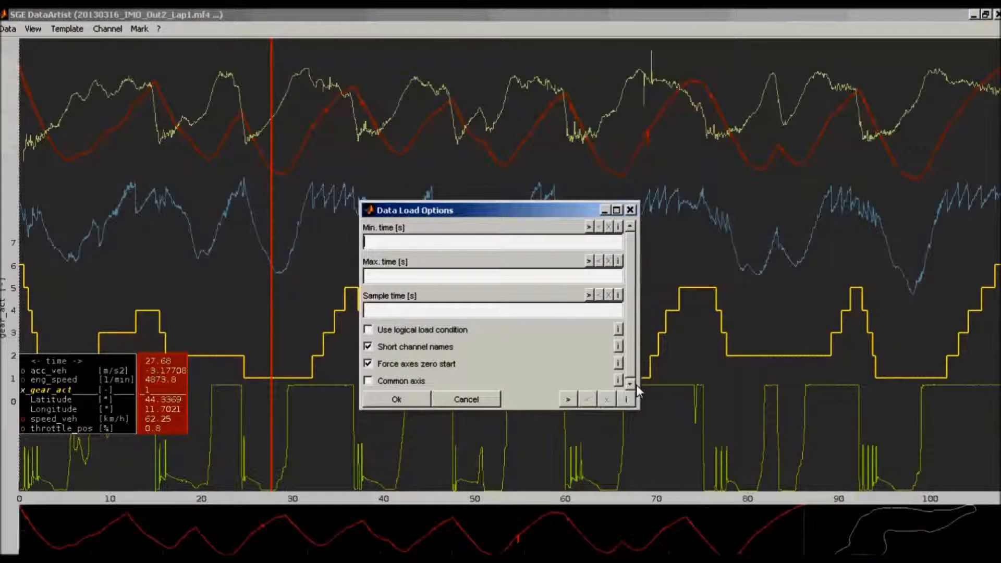
left_click(397, 399)
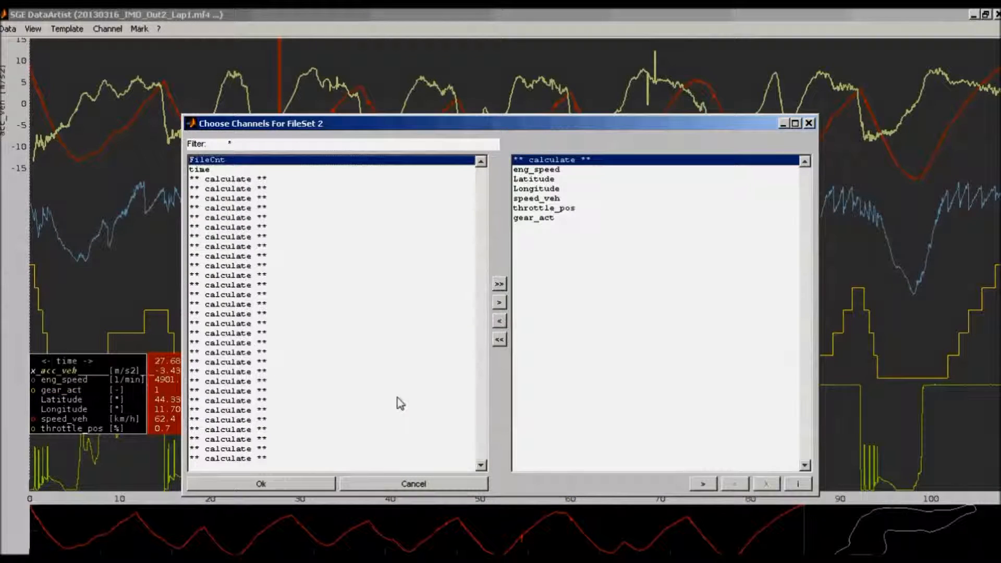
key("Return")
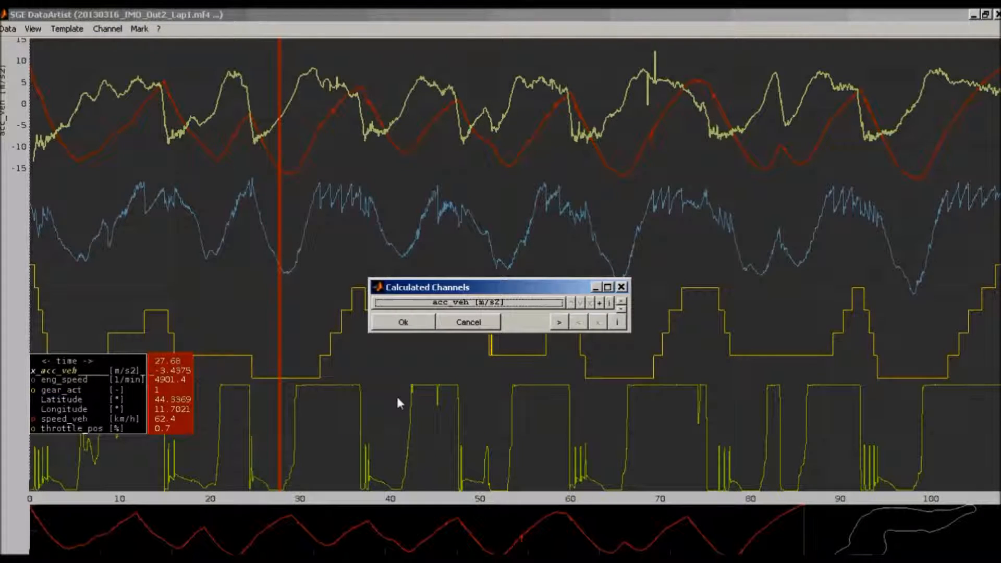
key("Return")
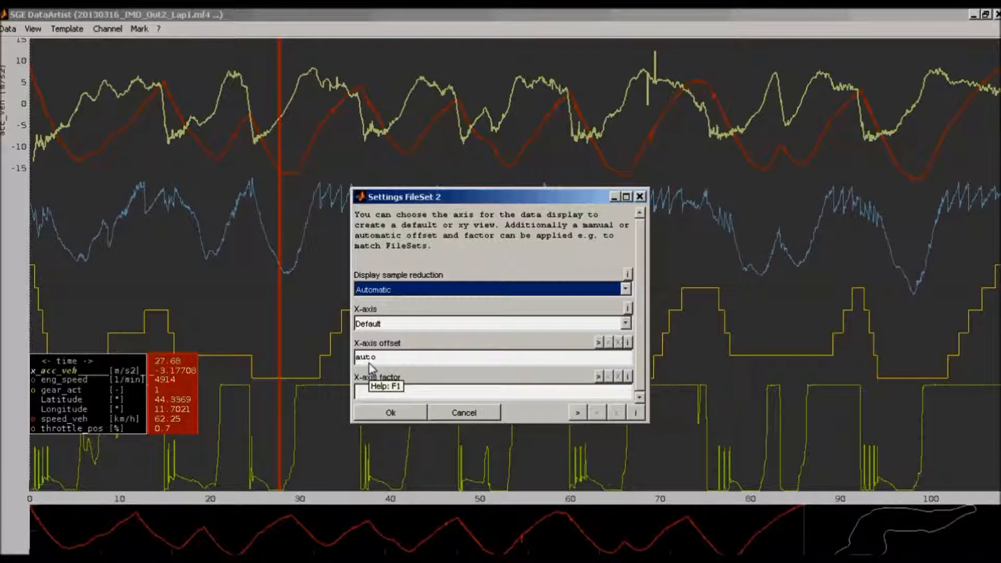
Align FileSet 2 with an automatic X-axis offset matching speed_veh to speed_veh_F2, ending the optimization early
key("Return")
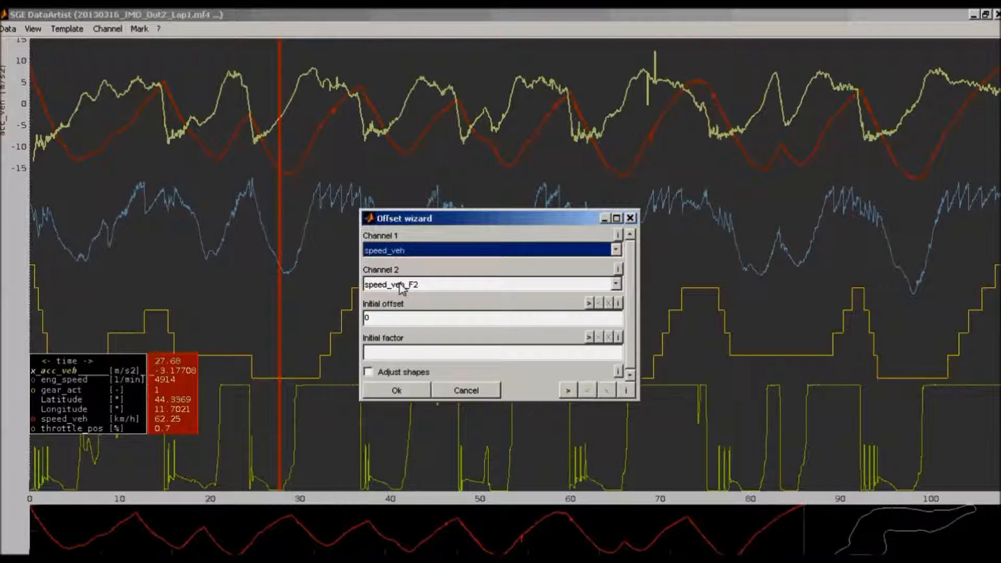
left_click(399, 391)
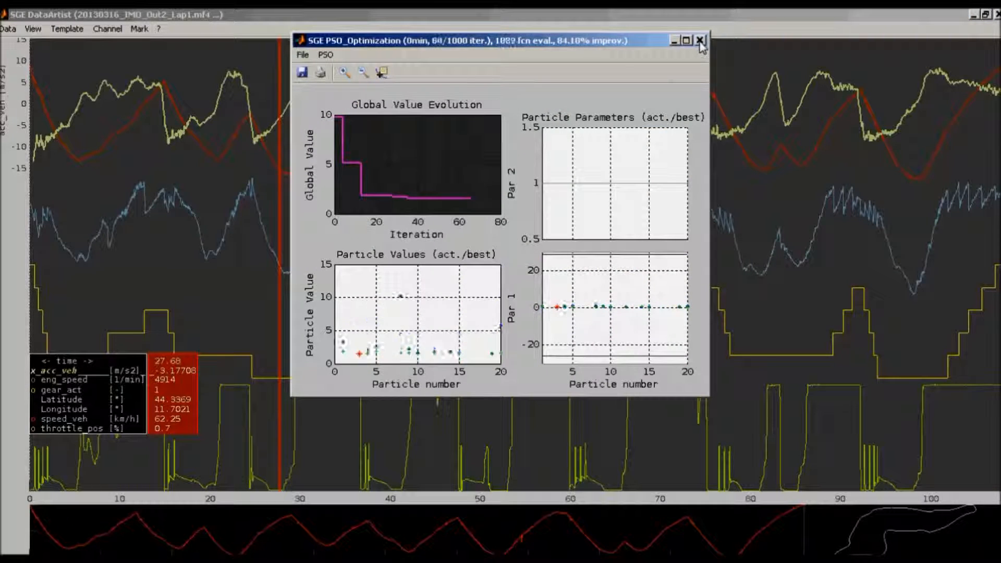
left_click(701, 41)
key("Return")
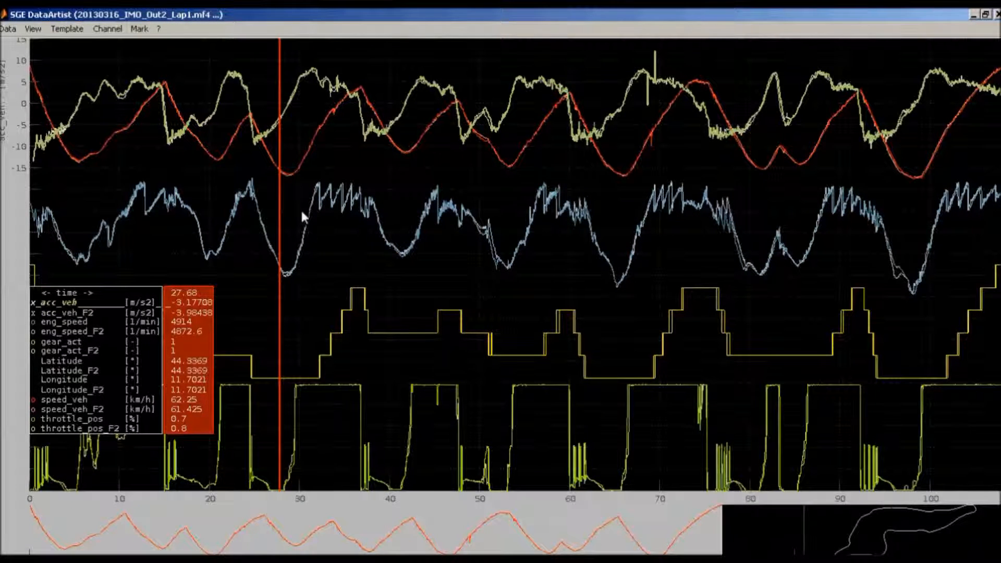
Zoom in on the overlaid lap curves from about 29.5 to 36.5 s to compare both laps
left_click_drag(295, 198, 358, 195)
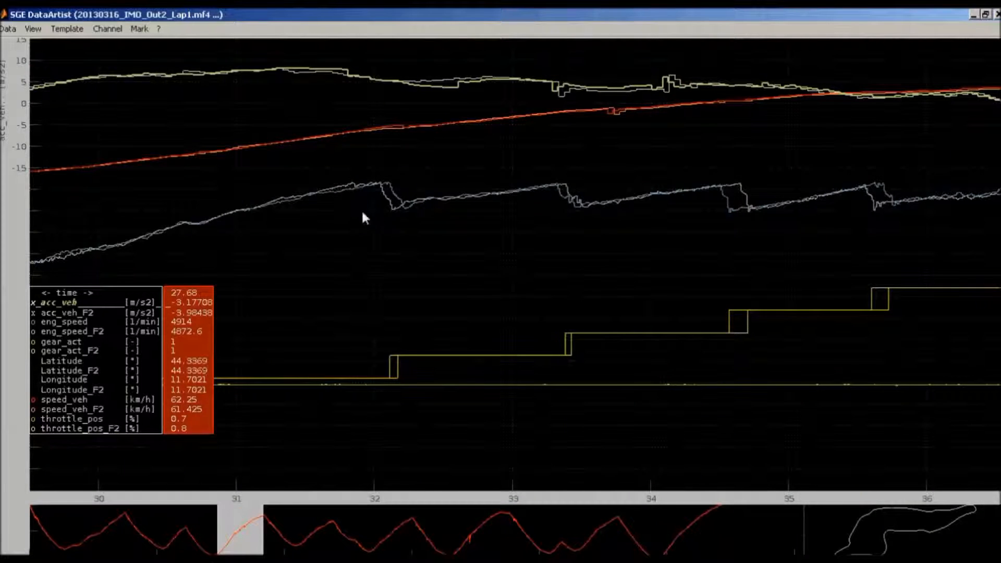
left_click_drag(393, 190, 388, 190)
key("Return")
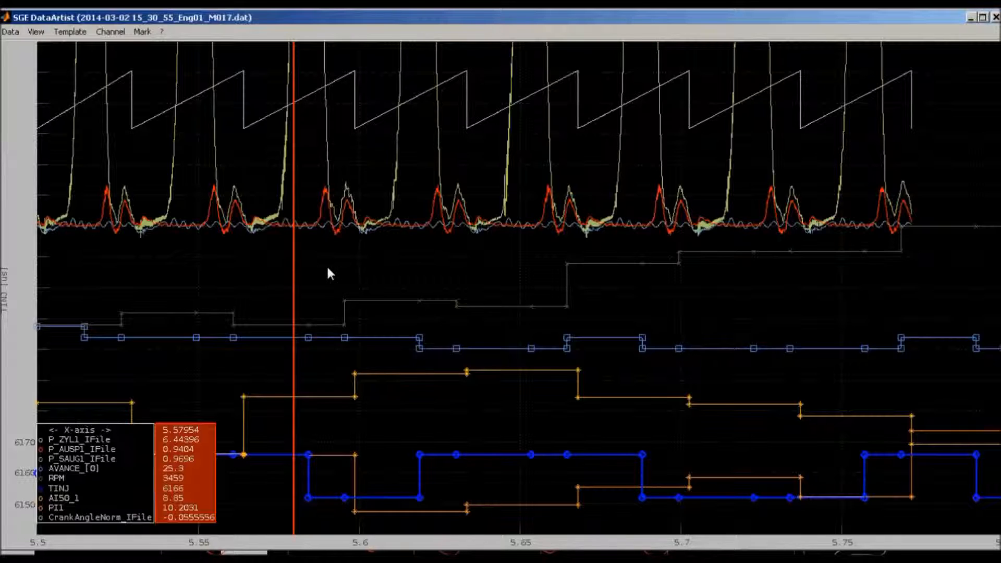
Zoom in on one engine cycle at about 5.595 to 5.64 in the Eng01_M017 measurement, and restore the full view
left_click_drag(340, 246, 499, 253)
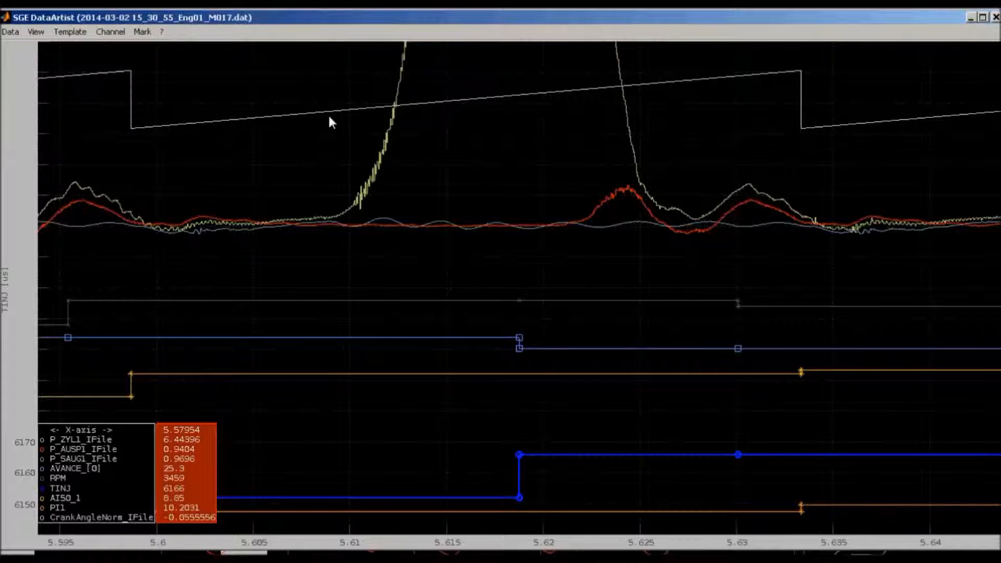
key("Home")
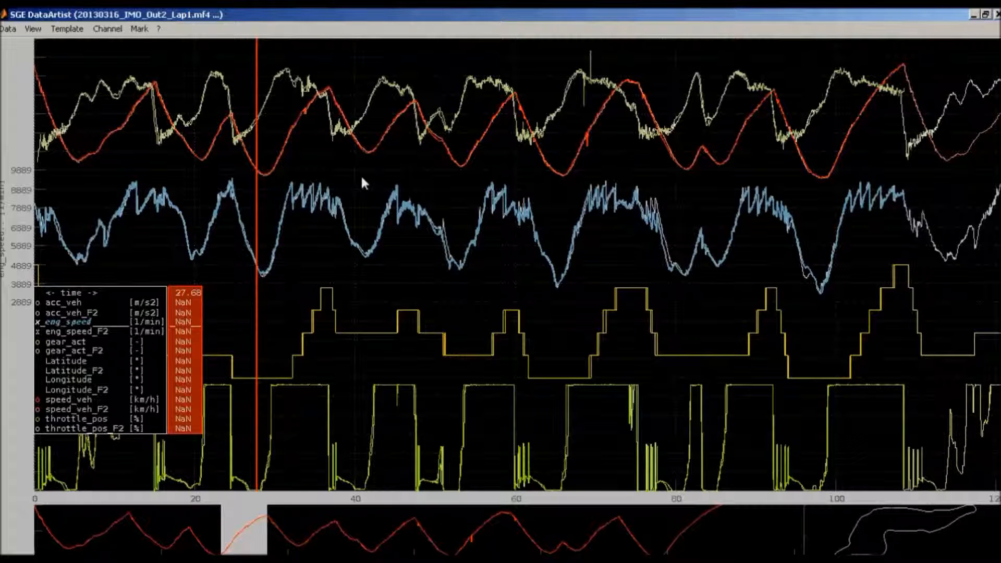
Review the channel configuration table of both FileSets and close it with its settings accepted
left_click(108, 29)
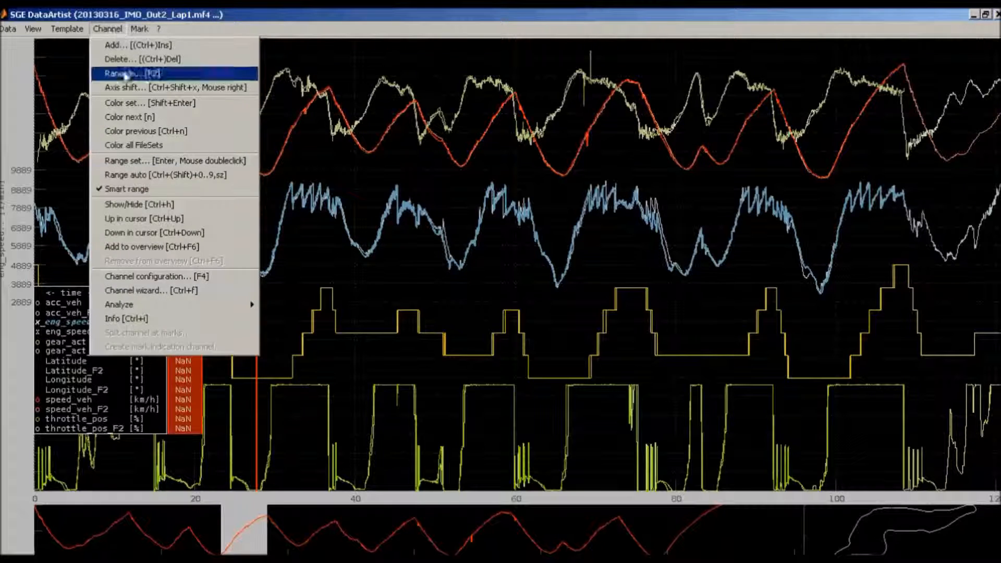
left_click(155, 277)
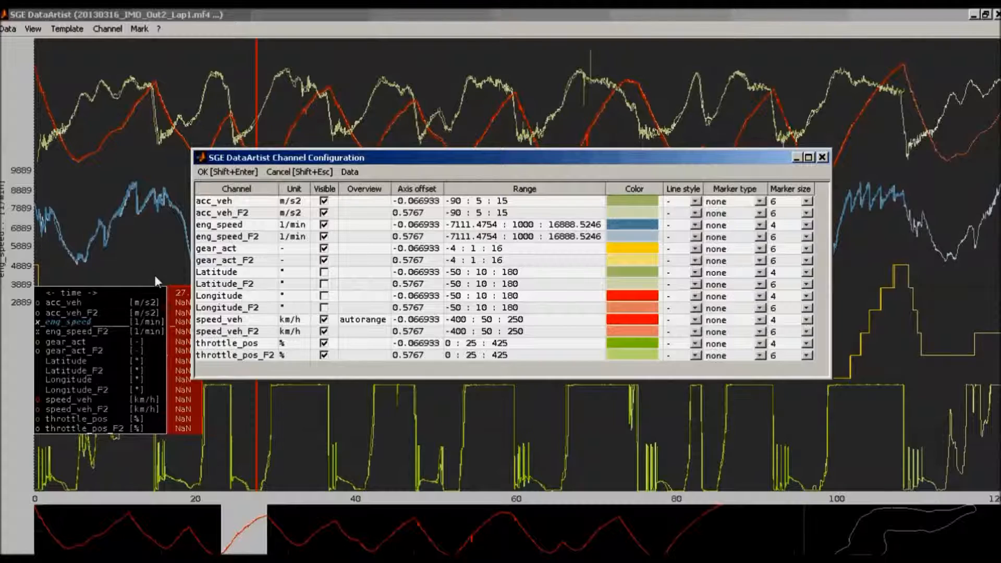
key("shift+Return")
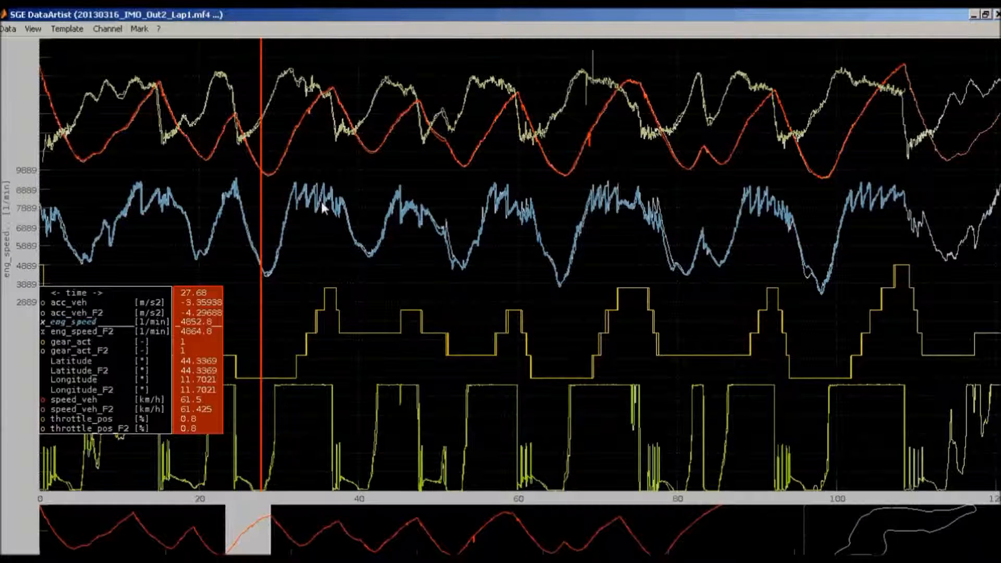
Fit the eng_speed curves to the full plot height, and shrink and raise them in two increments
key("a")
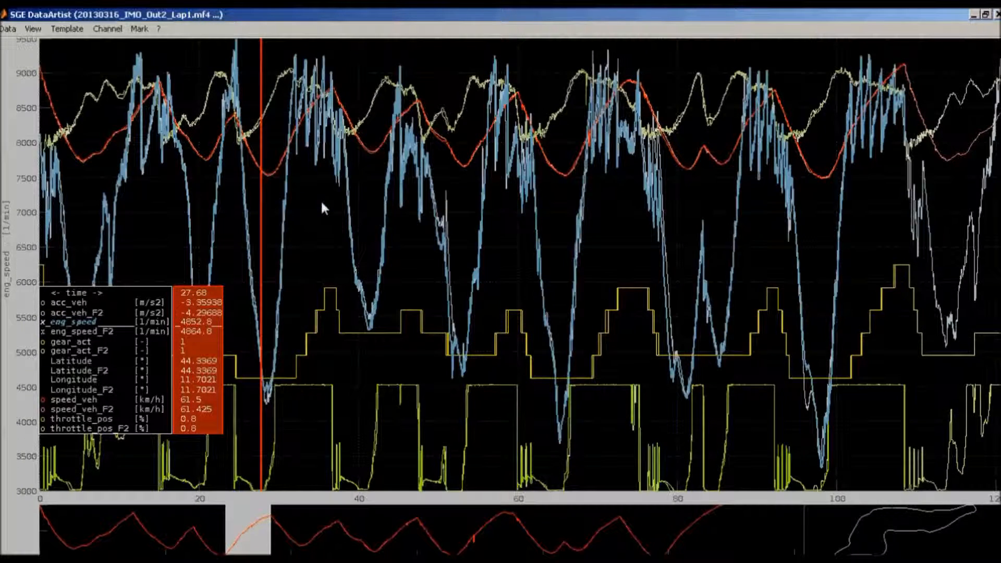
key("minus")
key("Up")
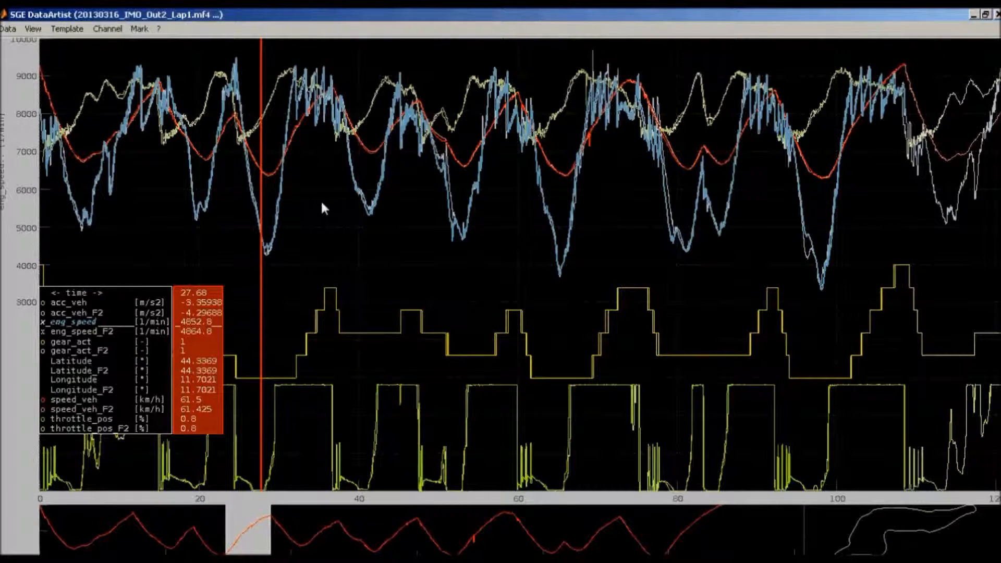
key("minus")
key("Up")
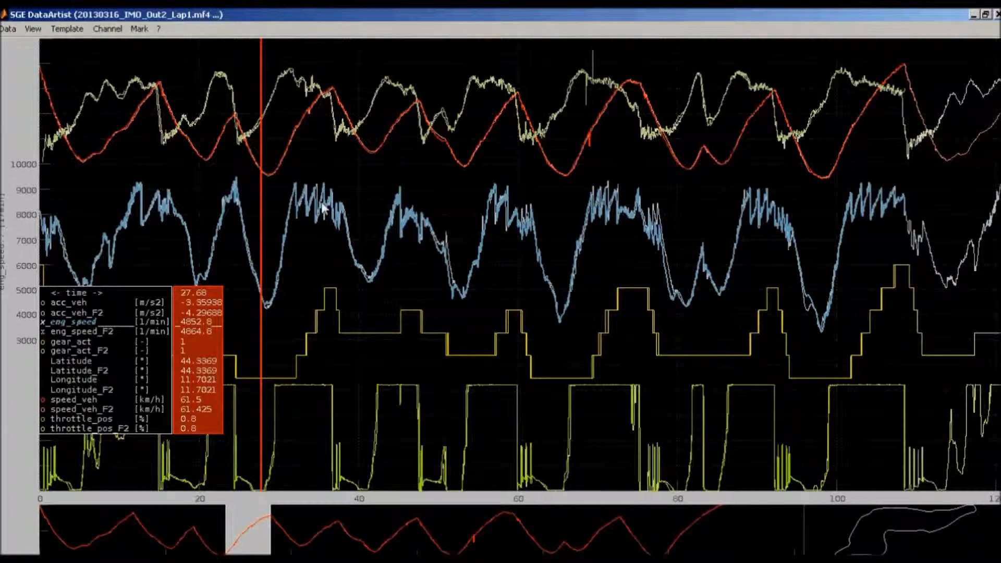
Distribute all channels over the plot height and move the eng_speed curves up to the upper half
key("d")
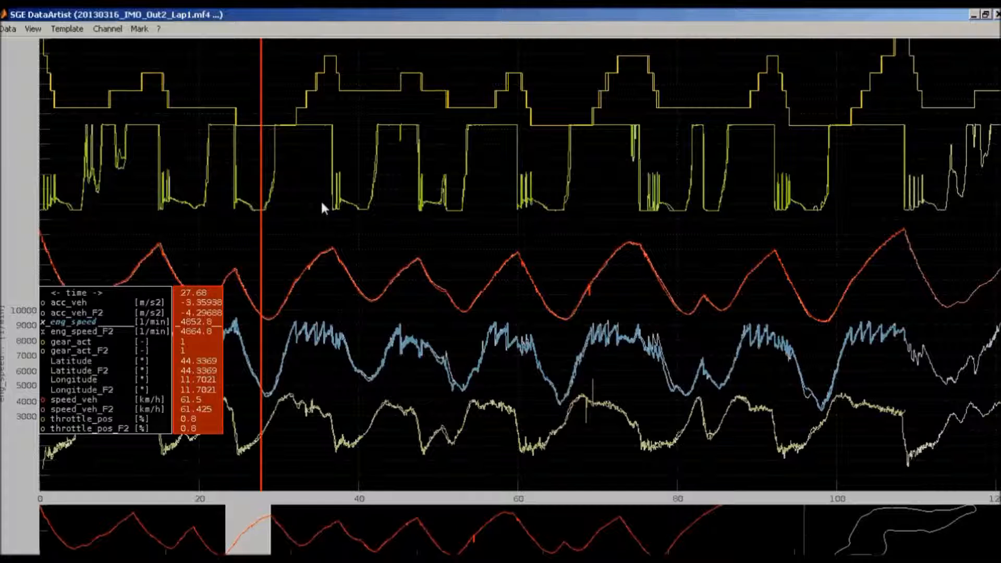
left_click_drag(316, 336, 315, 211)
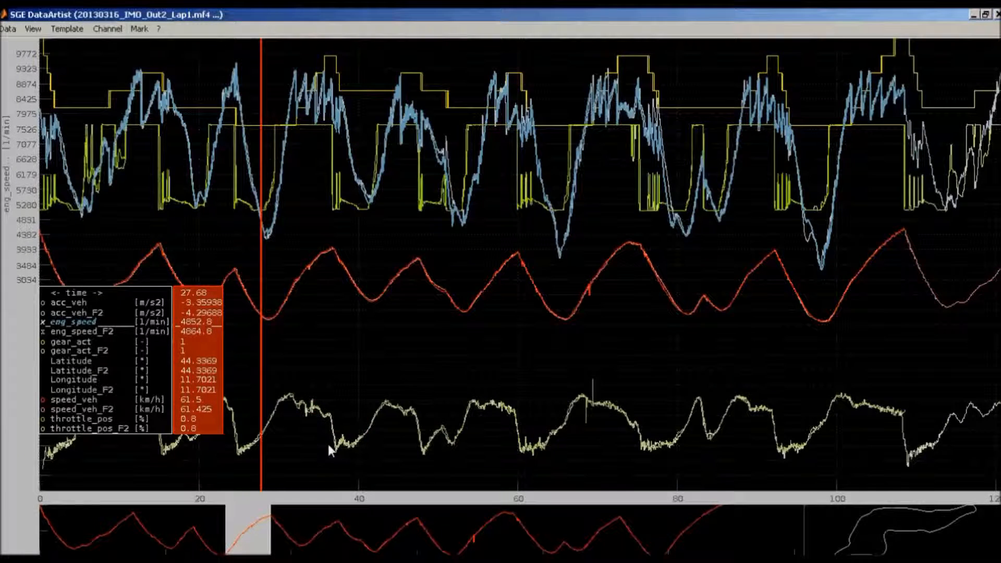
Undo the last position changes of the eng_speed curves and review their Channel Range settings without changing them
key("ctrl+z")
key("ctrl+z")
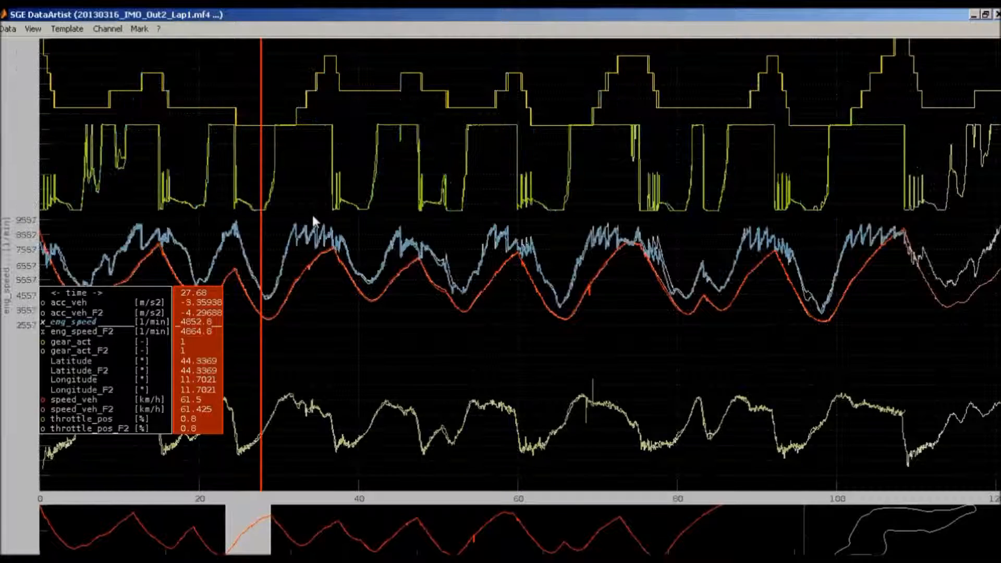
right_click(326, 337)
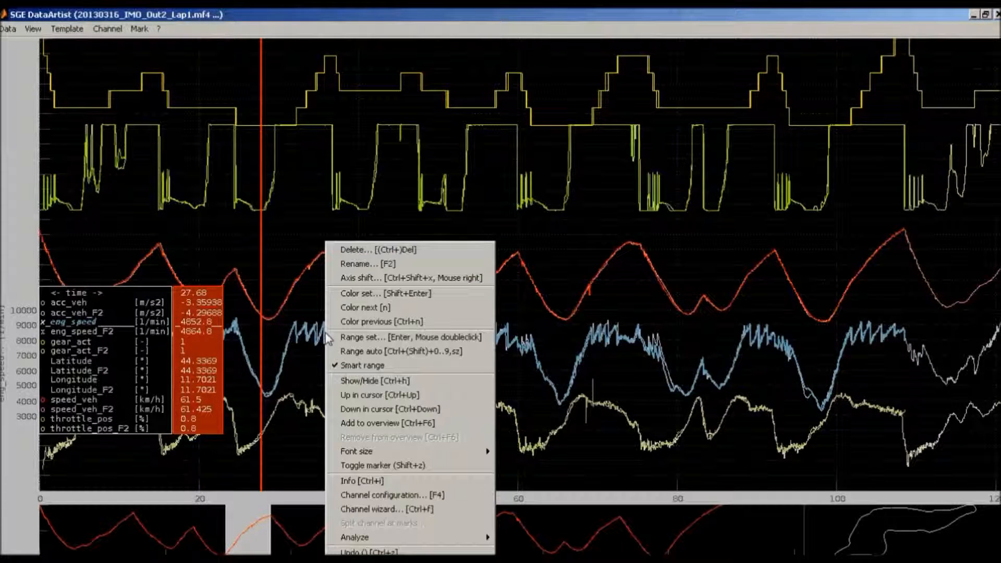
left_click(344, 338)
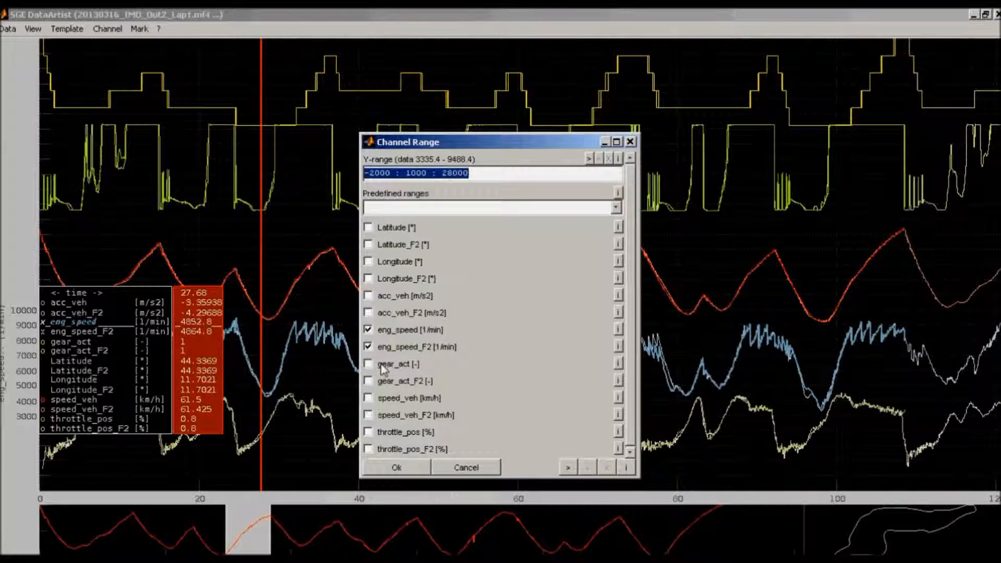
key("Escape")
Select the gear_act curve, move the cursor to about 30.5, and add three cursors at about 40.1, 49.4 and 58.4
left_click(368, 91)
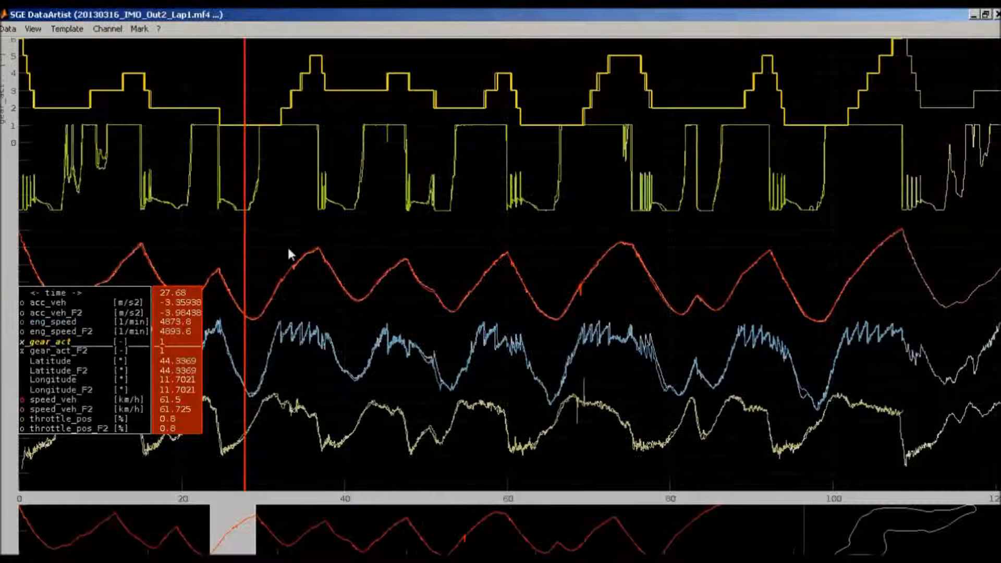
mouse_move(250, 261)
left_mouse_down()
mouse_move(333, 269)
mouse_move(269, 273)
left_mouse_up()
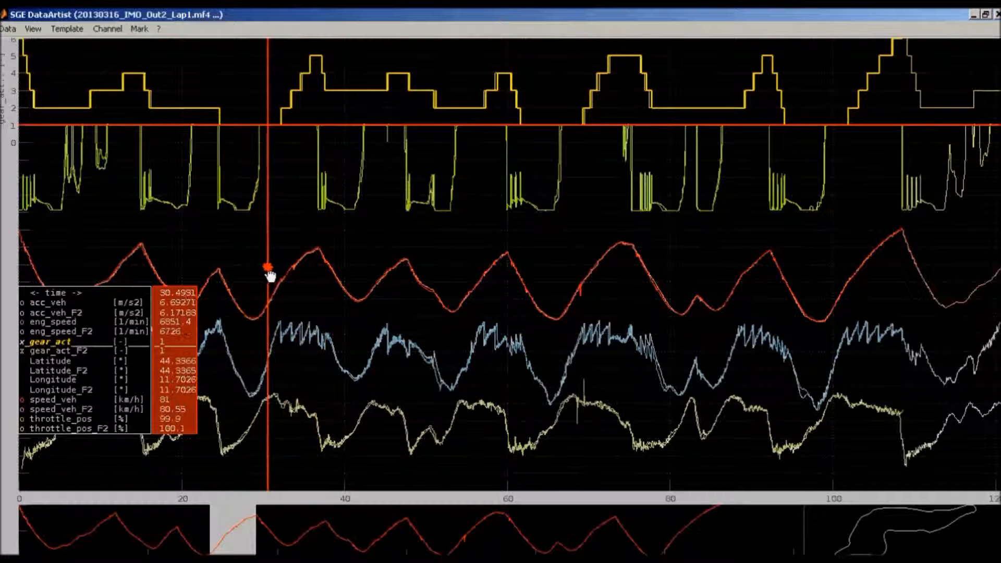
left_click(346, 266)
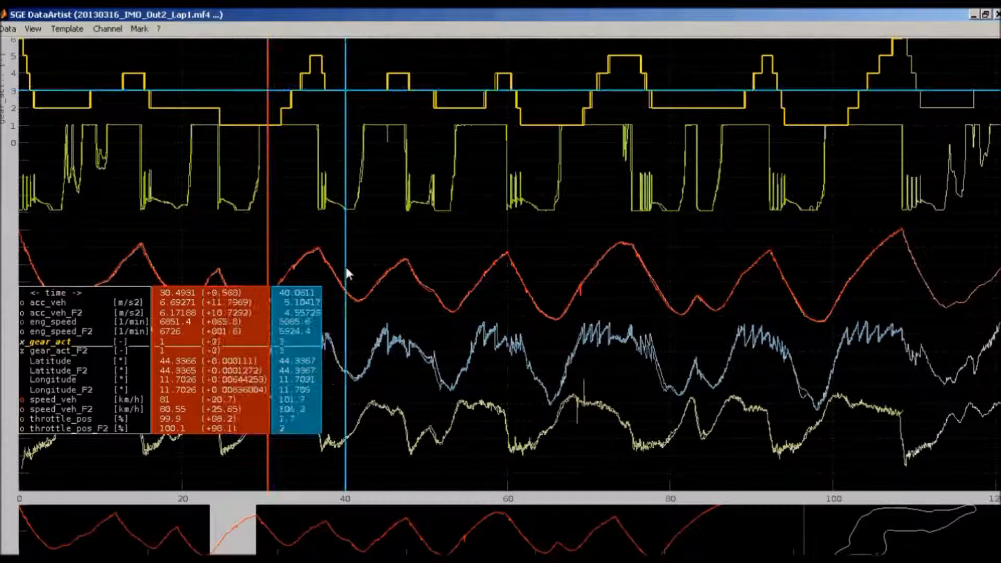
left_click(420, 248)
left_click(496, 237)
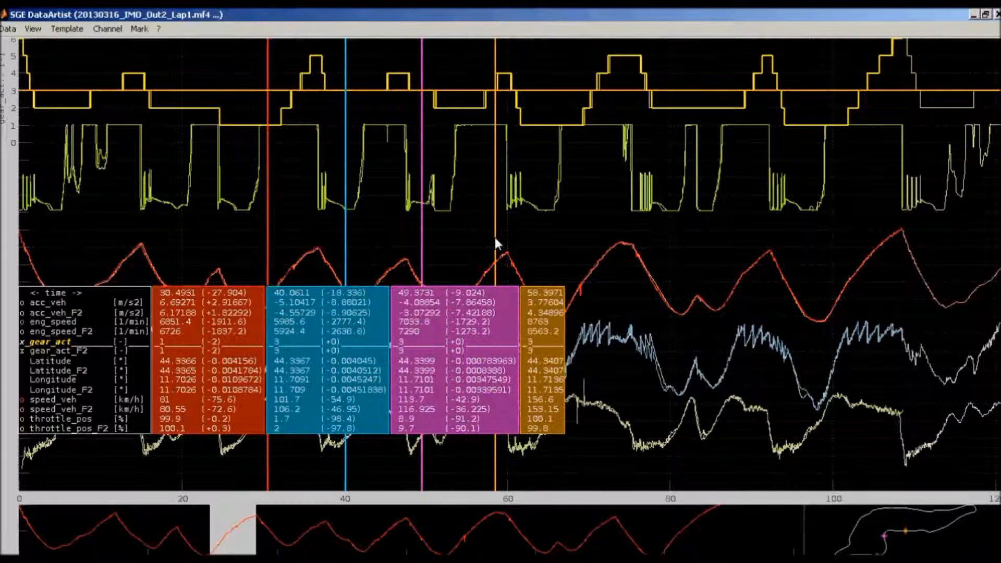
Toggle Smart update for the cursor display and move the fourth cursor to about 92.9
right_click(483, 331)
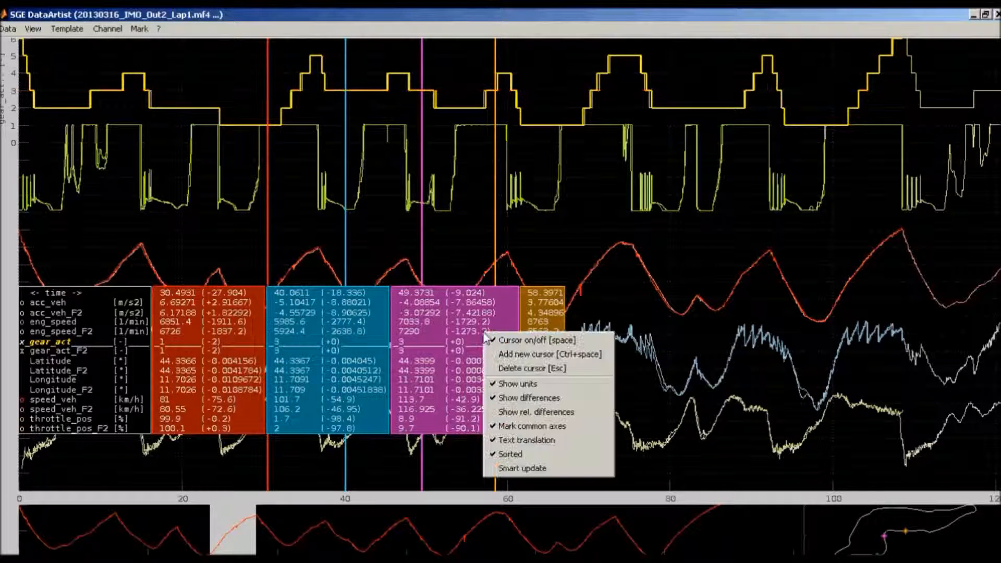
left_click(537, 469)
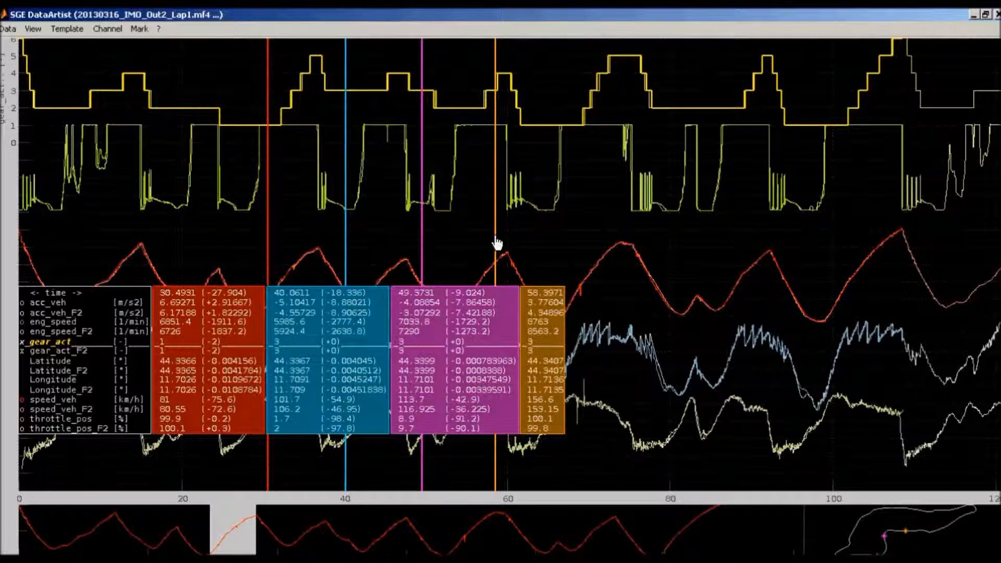
left_click_drag(501, 242, 777, 255)
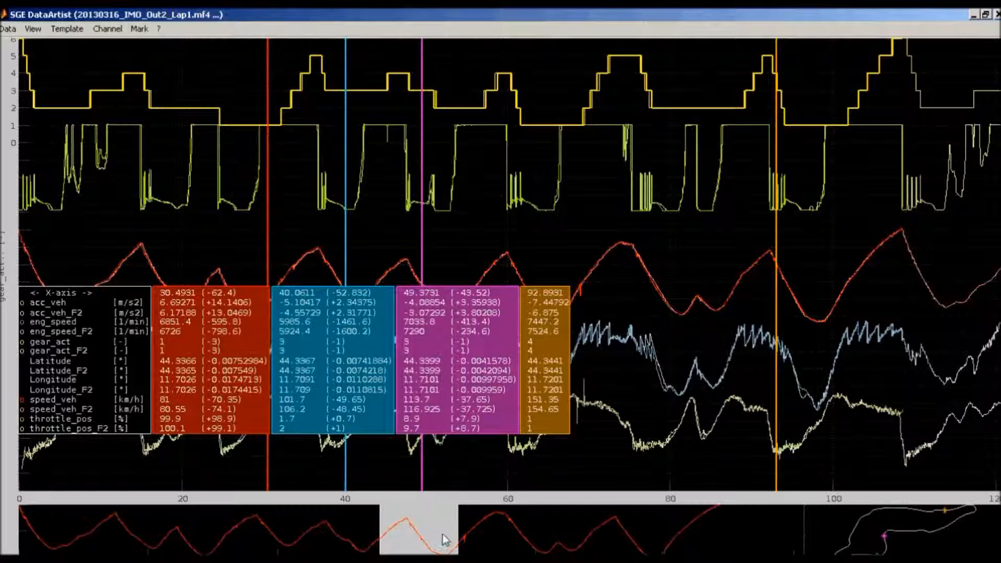
Zoom in on the section from about 70 to 85 and add overview zoom windows around 41 to 48 and 29 to 36.5
left_click_drag(587, 245, 716, 243)
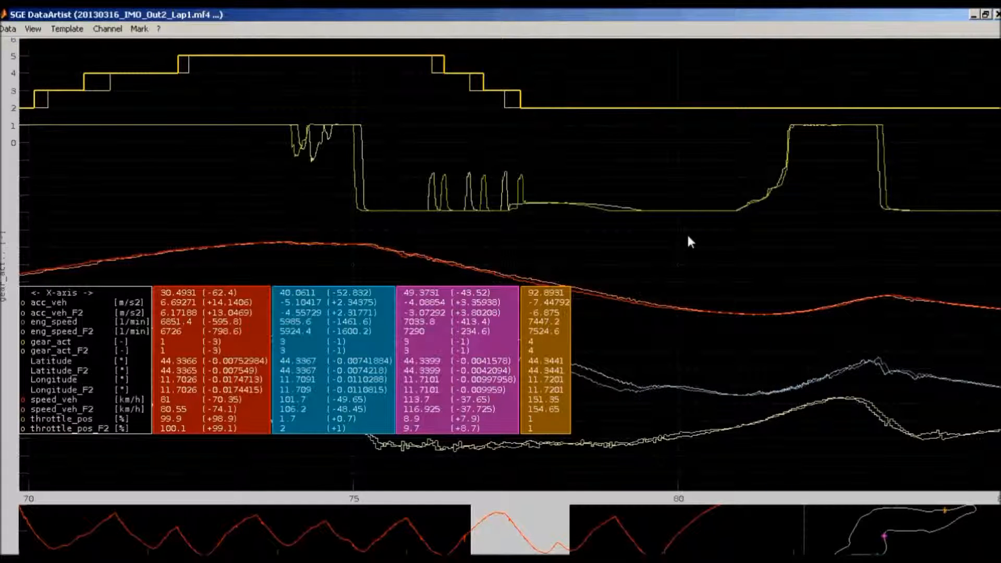
mouse_move(712, 255)
left_mouse_down()
mouse_move(505, 243)
mouse_move(568, 252)
mouse_move(725, 242)
left_mouse_up()
left_click_drag(286, 523, 329, 520)
left_click_drag(207, 535, 257, 534)
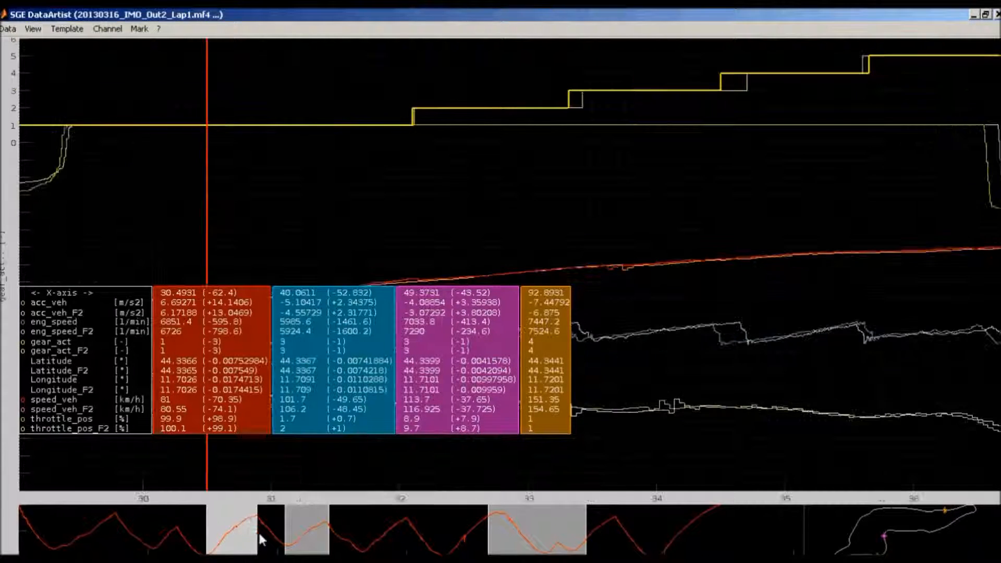
Switch the plot between the three overview zoom windows and restore the full time range
left_click(308, 539)
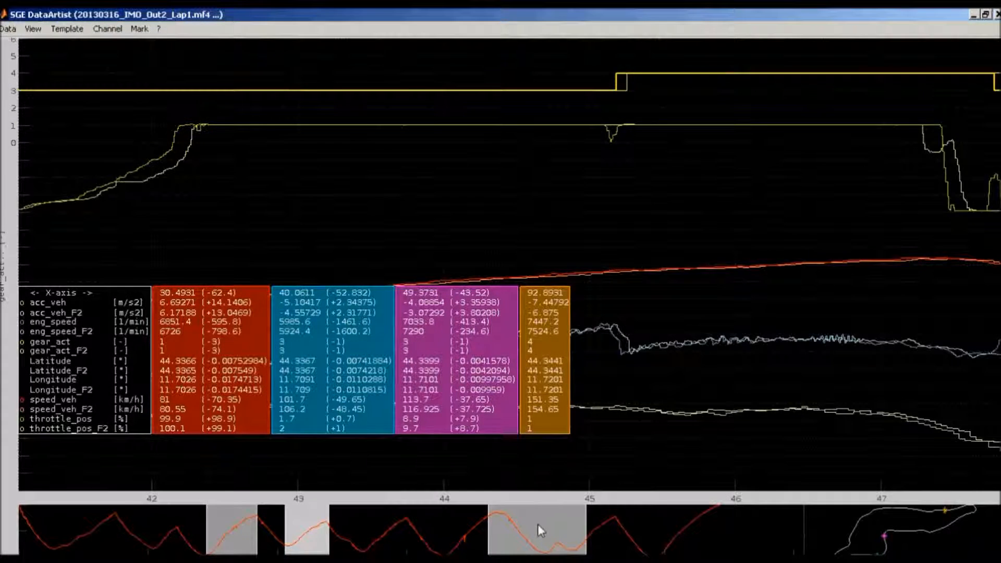
left_click(537, 524)
left_click(296, 521)
left_click(215, 516)
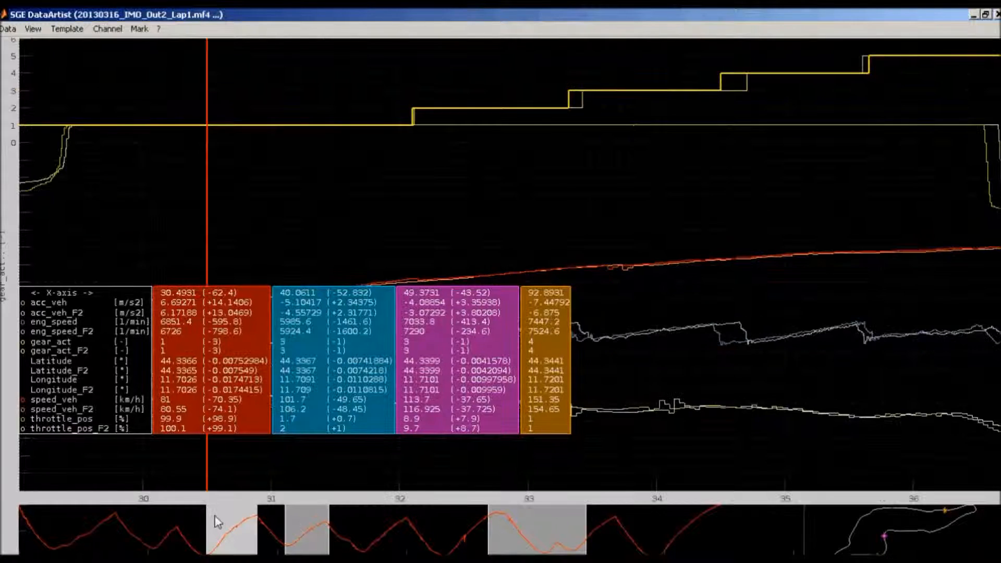
double_click(214, 517)
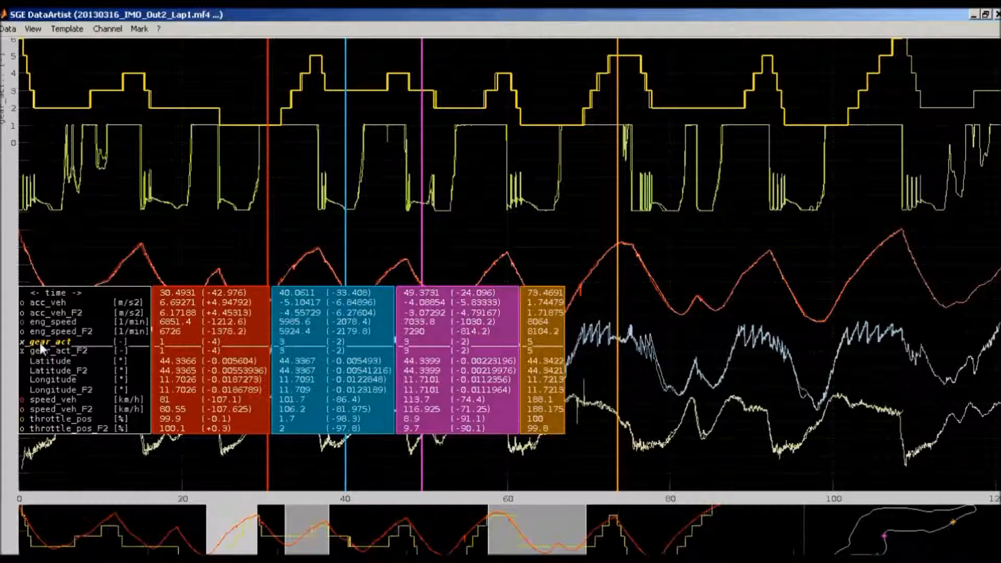
Move the fourth cursor along the curves and delete all added cursors, keeping only the one at about 30.5
left_click(653, 243)
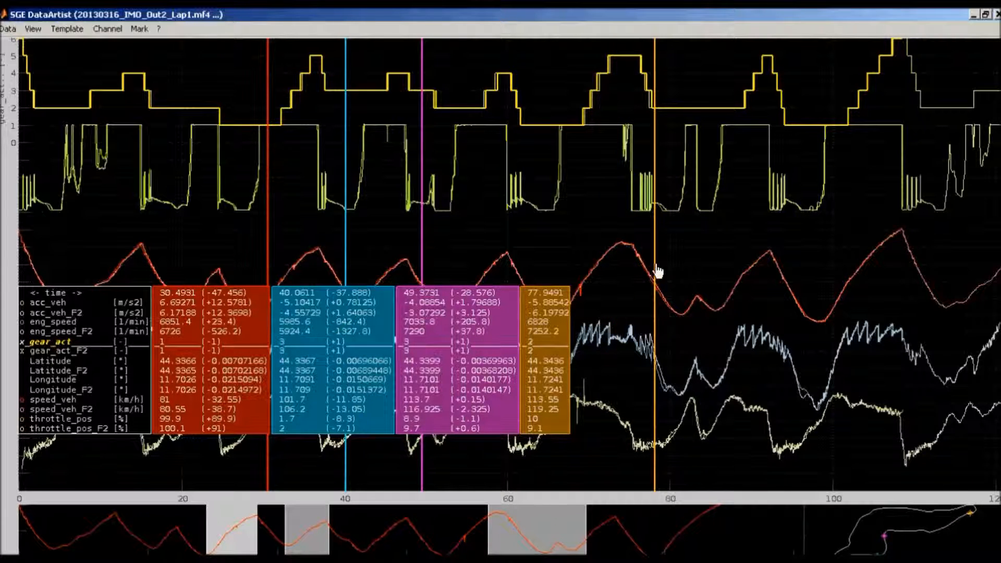
left_click_drag(659, 270, 685, 291)
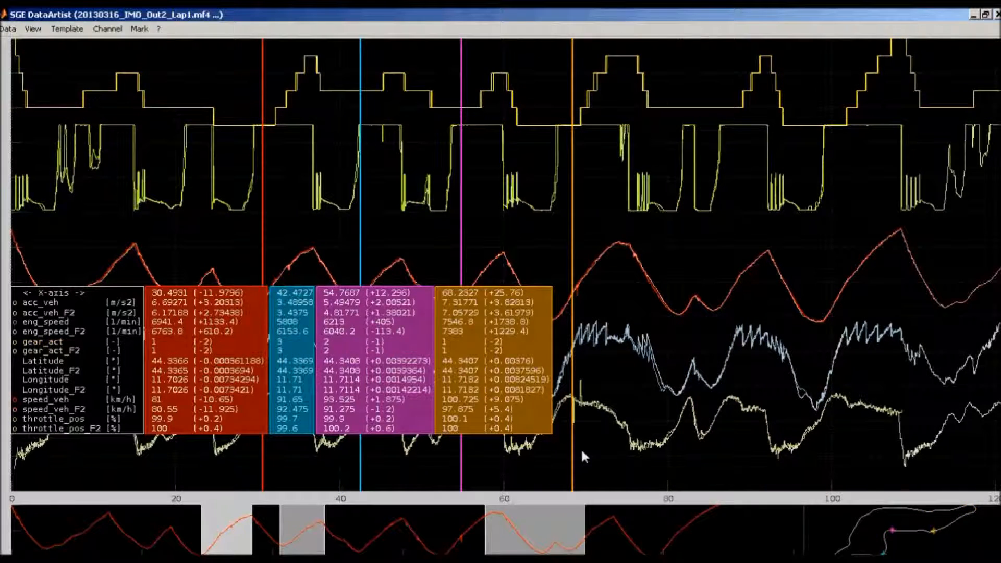
key("Delete")
key("Delete")
key("Delete")
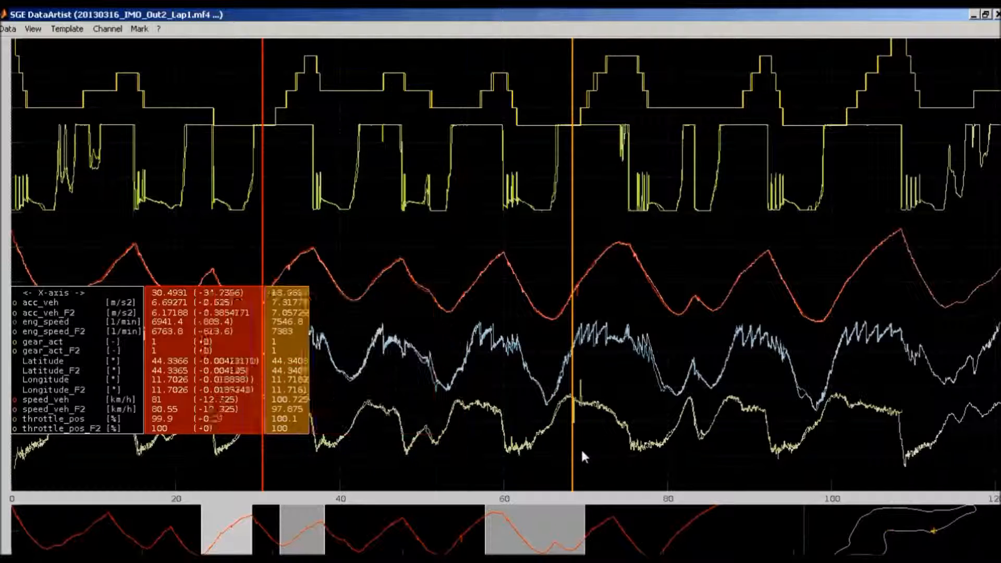
Select the acc_veh curves, preview Moving average filter optimization in the Channel Wizard for about 73 to 84, and return to the full view
left_click(61, 308)
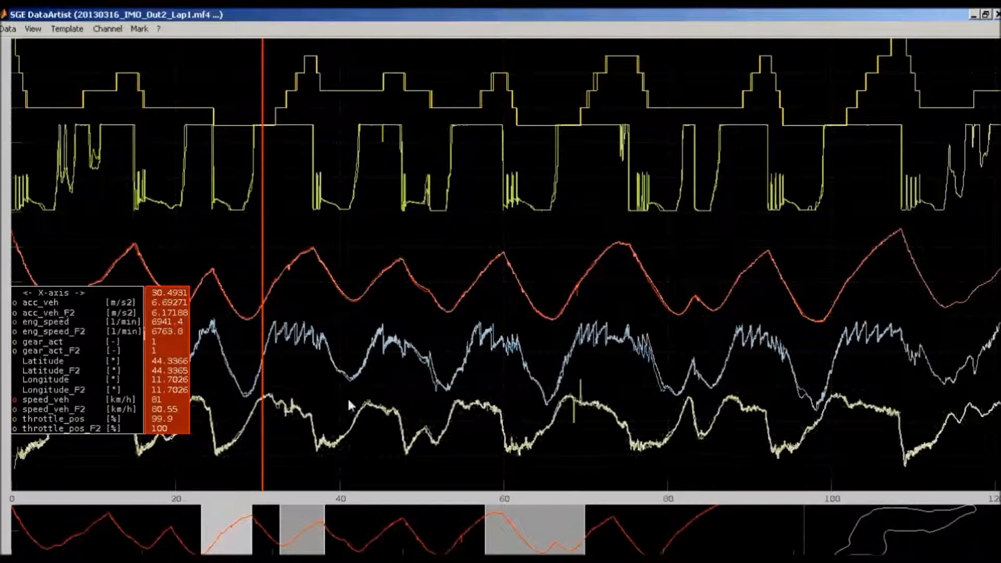
left_click_drag(653, 448, 705, 455)
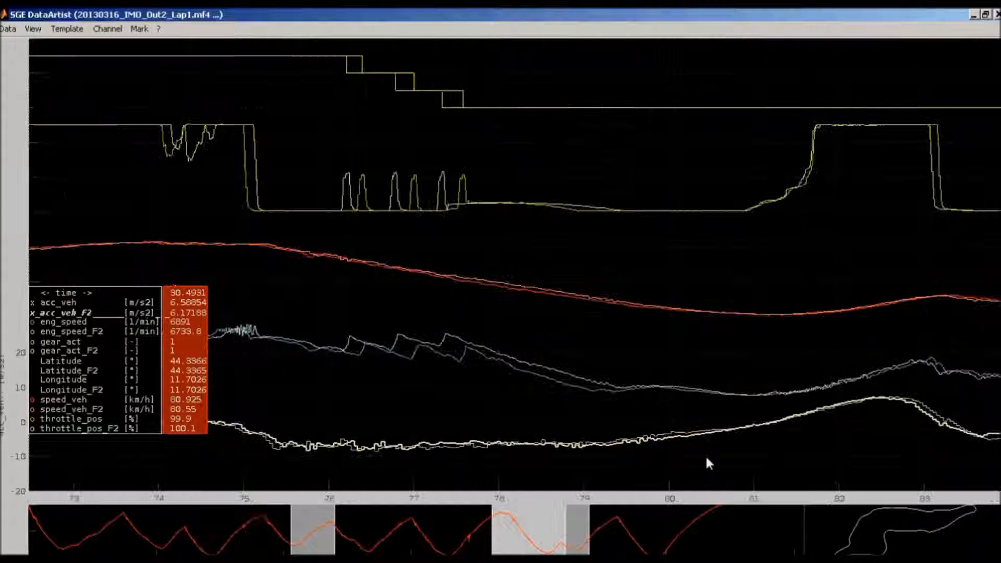
key("w")
left_click(570, 298)
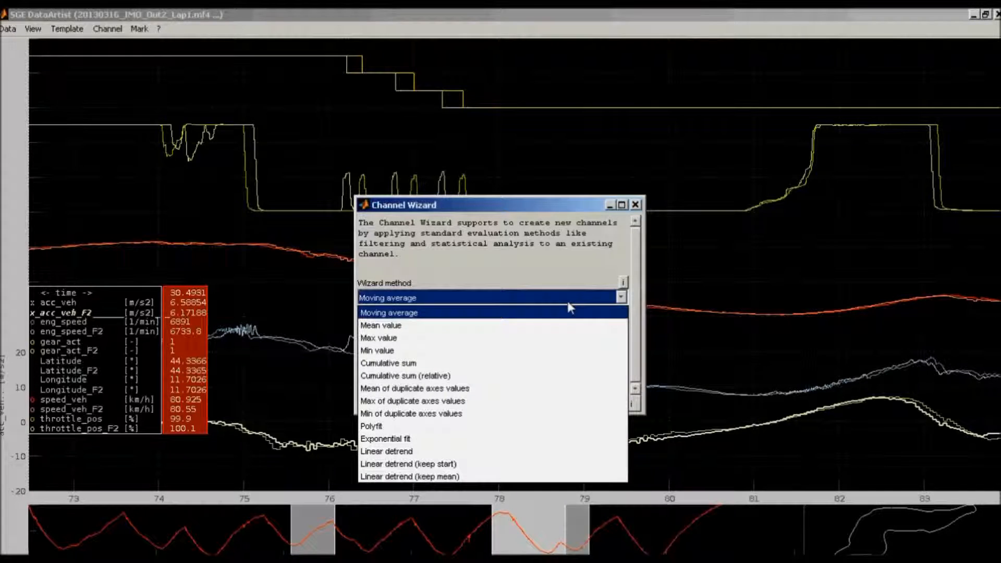
left_click(573, 317)
left_click(413, 402)
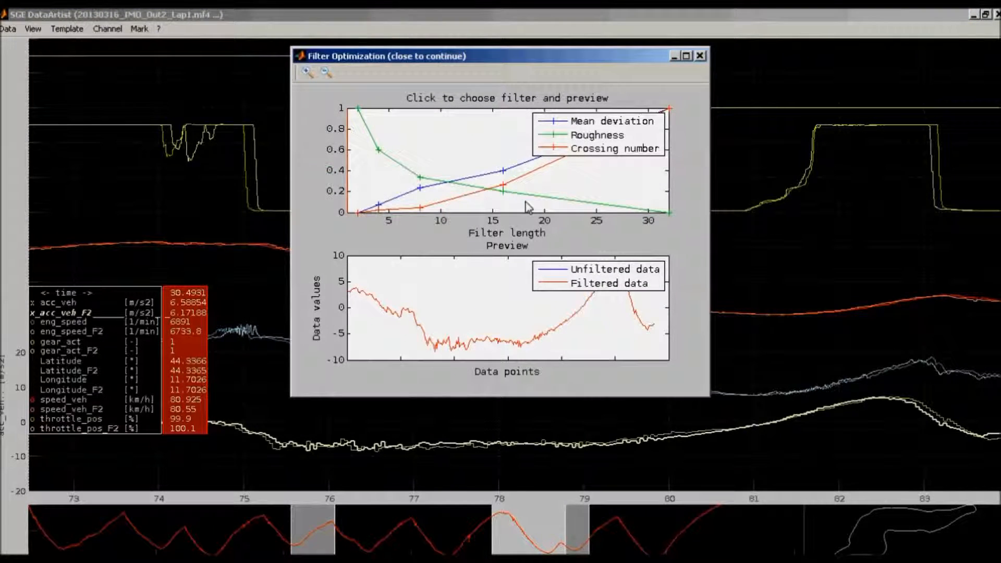
left_click(698, 57)
left_click(541, 272)
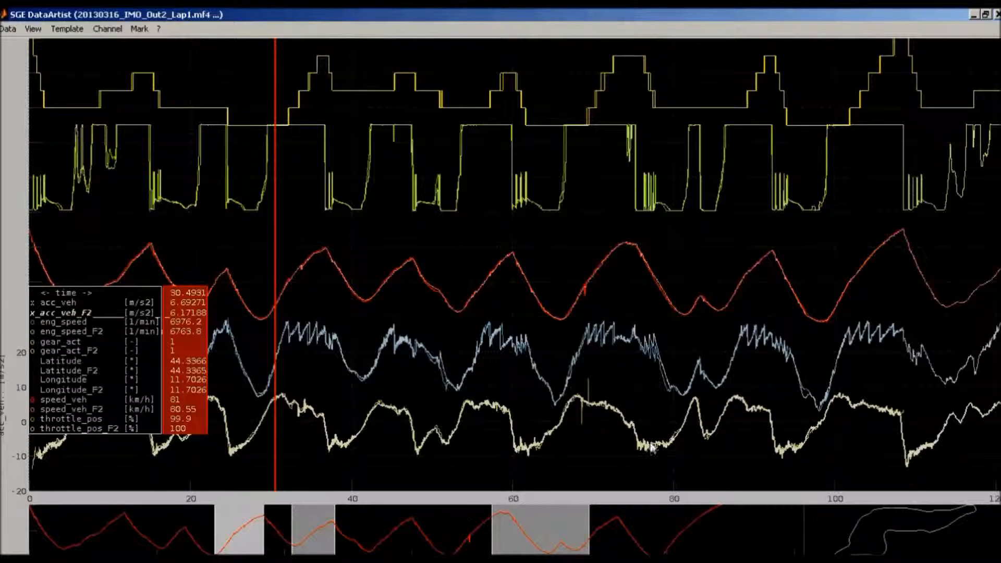
Analyze the selected acc_veh curves with a histogram and return to the time plot
right_click(649, 443)
mouse_move(803, 537)
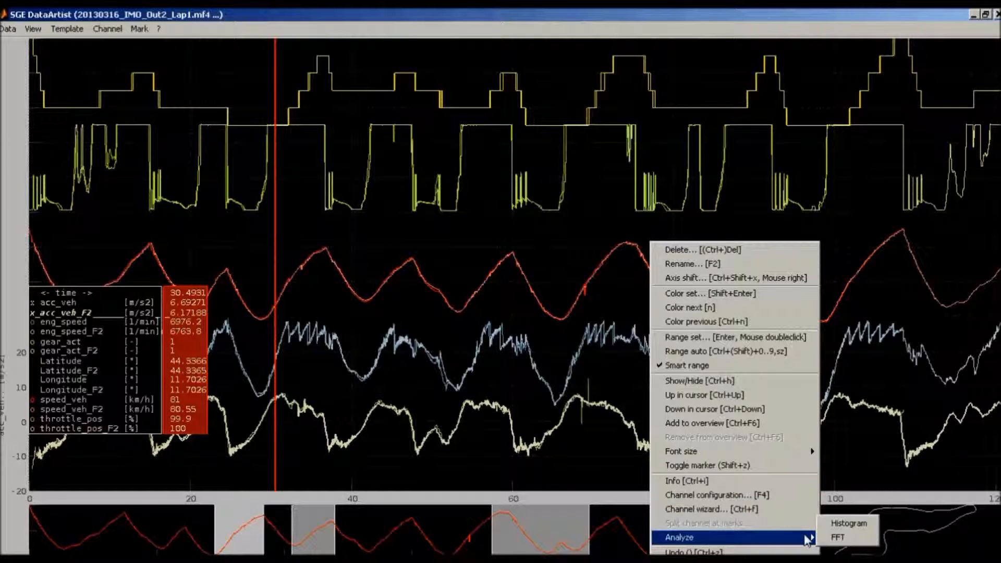
left_click(837, 523)
key("Return")
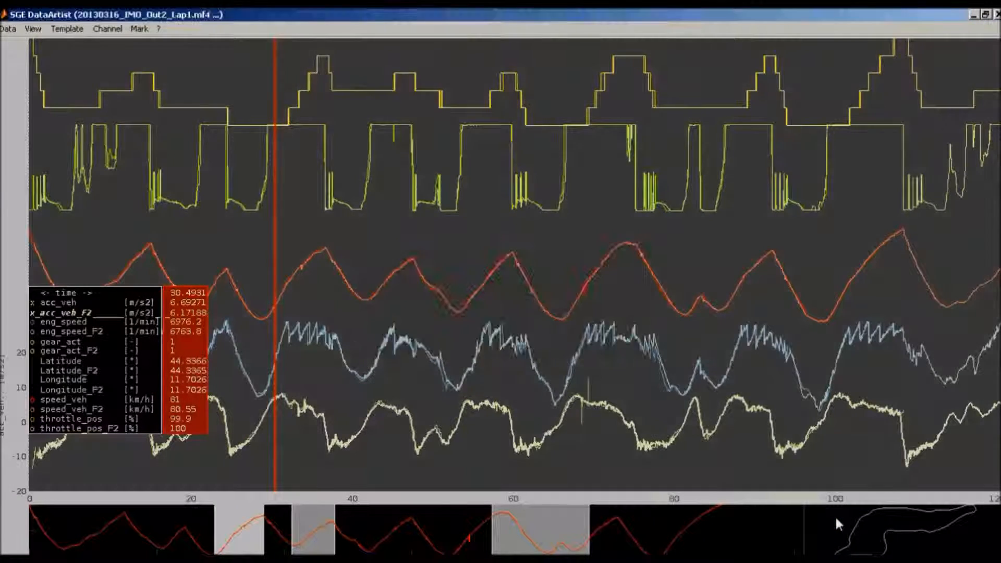
left_click(835, 515)
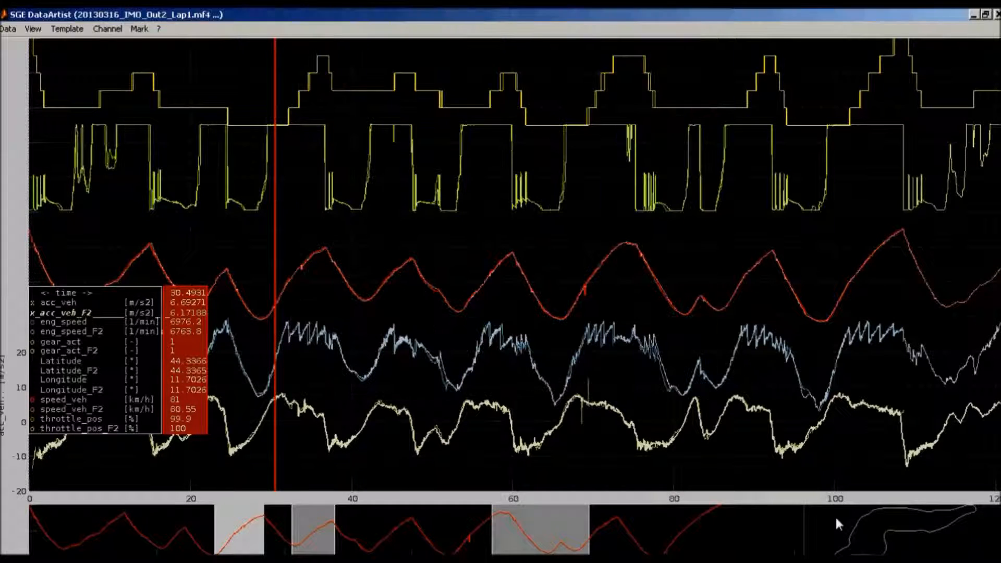
Zoom in to about 94.5 to 114 and mark three sections around 99.6 to 101.5, 102.2 to 103.7 and 104.9 to 106.6
left_click_drag(790, 329, 949, 324)
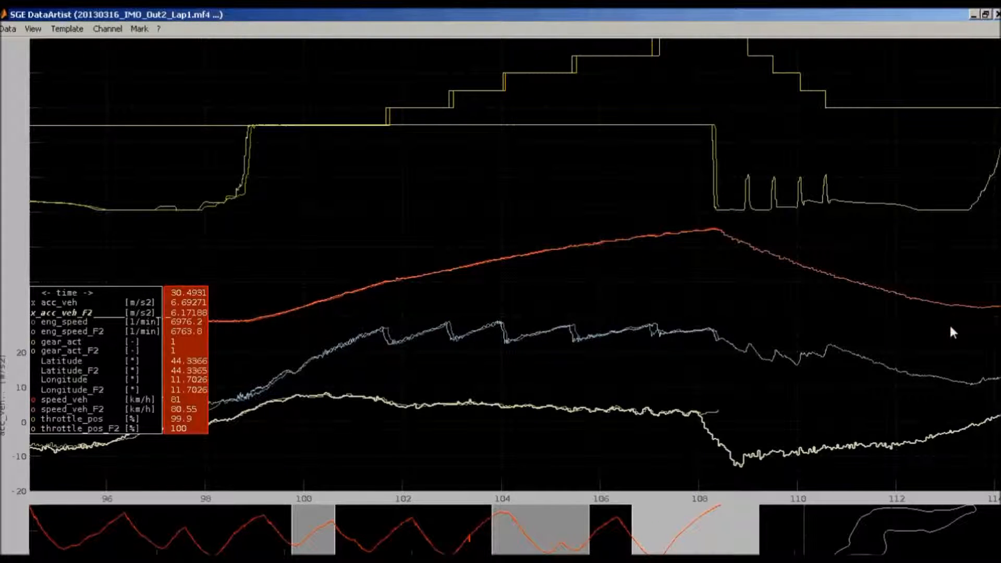
left_click_drag(285, 239, 487, 261)
left_click_drag(544, 241, 628, 255)
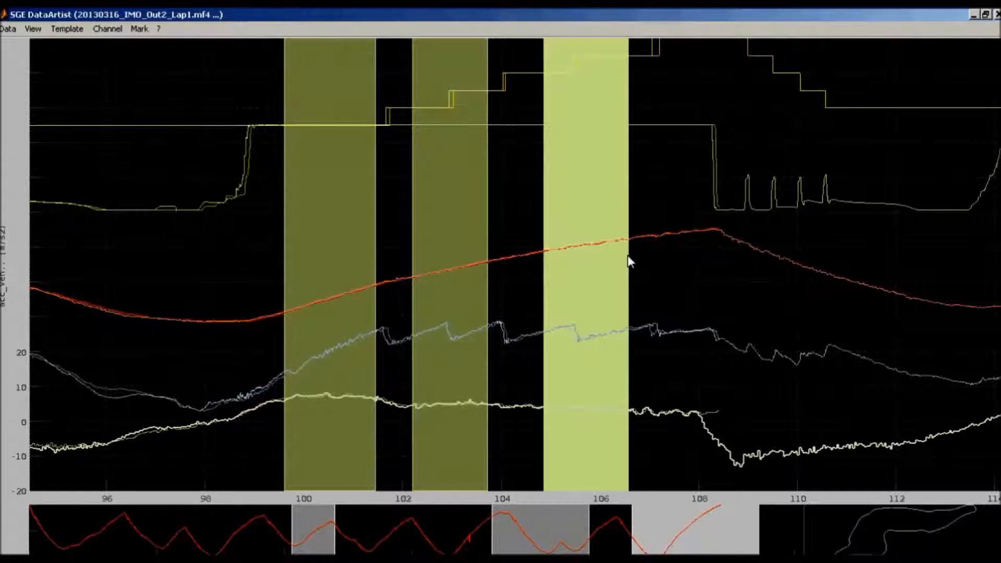
Delete the three marked sections from the plot
left_click(150, 255)
left_click(150, 255)
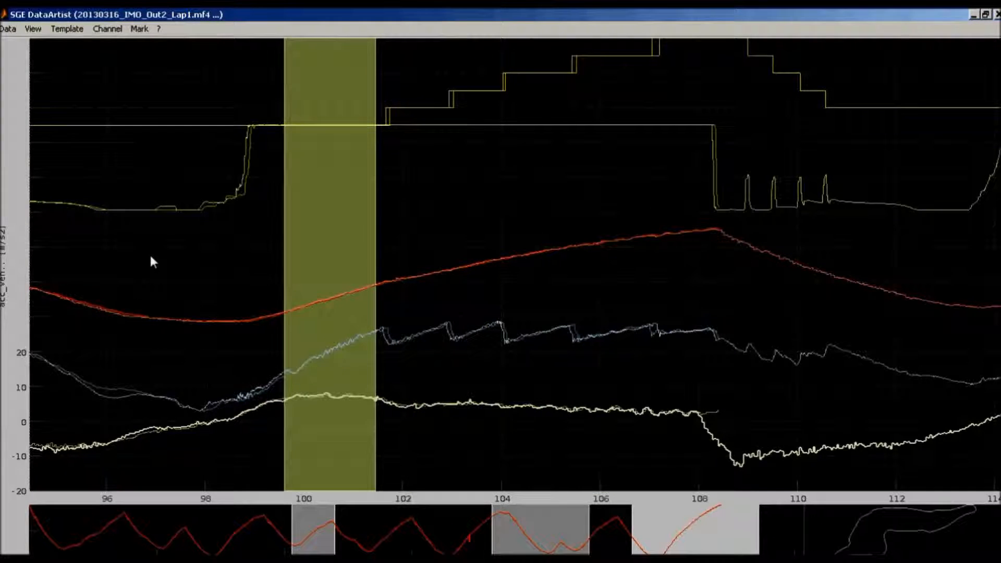
left_click(150, 257)
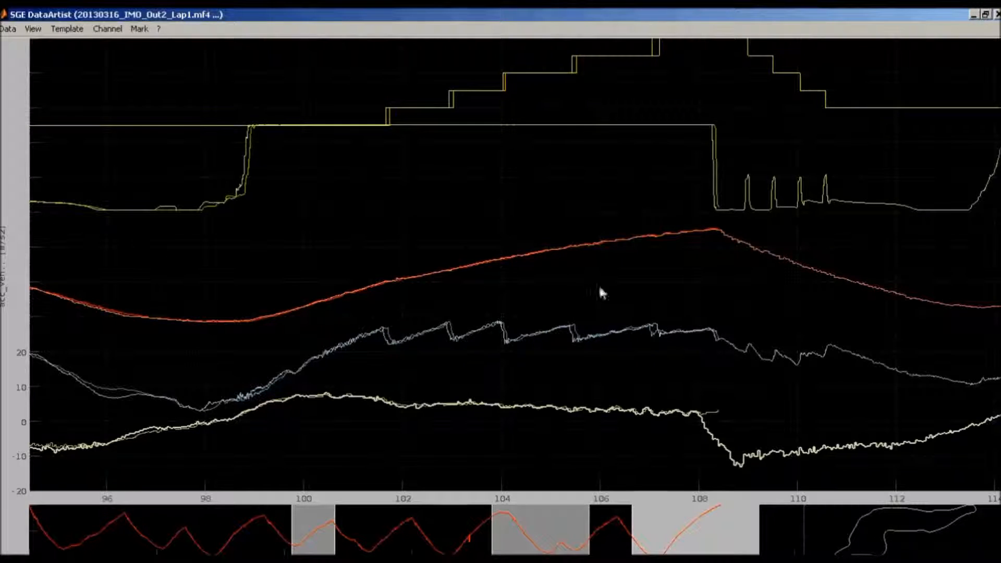
Split the measurement into equal marked sections with the offered settings, and undo the split
left_click(139, 29)
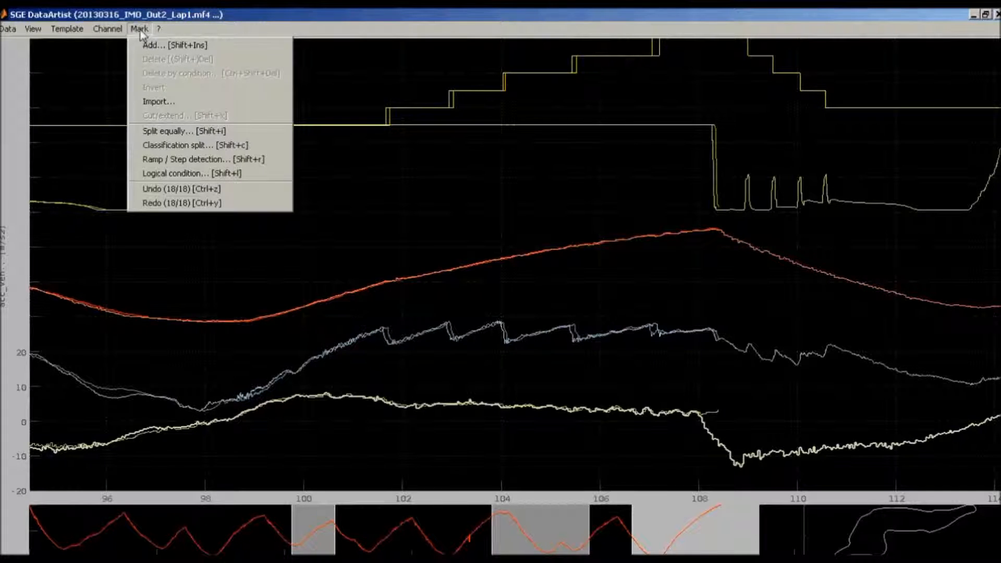
left_click(156, 131)
key("Return")
key("Return")
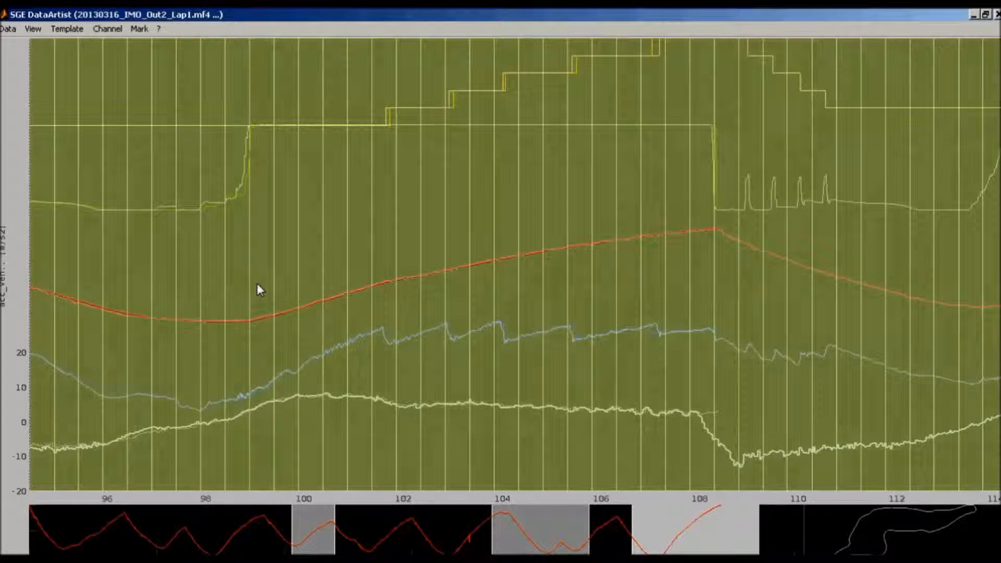
key("ctrl+z")
key("Return")
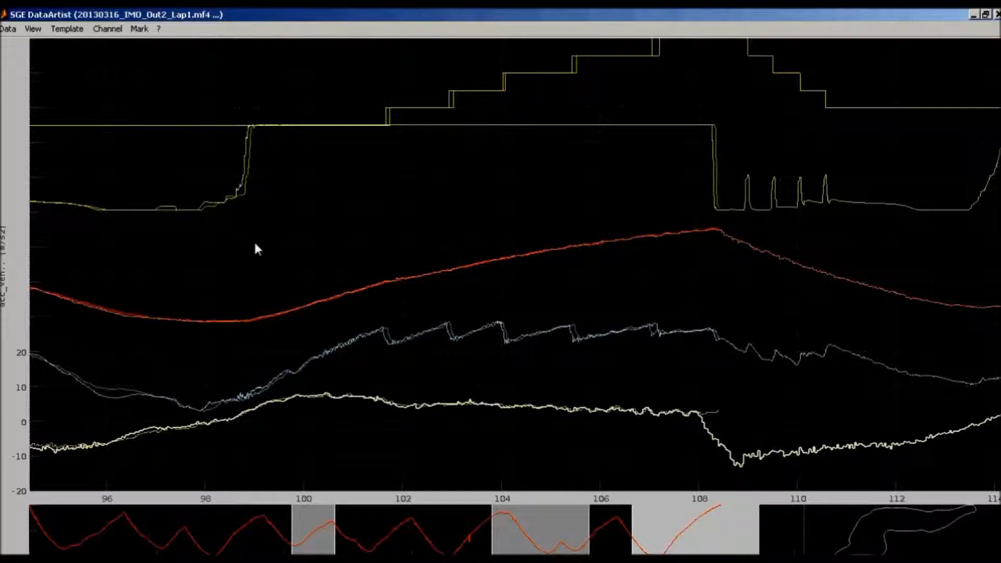
Create marks by a classification split of the whole file on speed_veh with classes [80:20:200] and minimum length 0 s
left_click(139, 29)
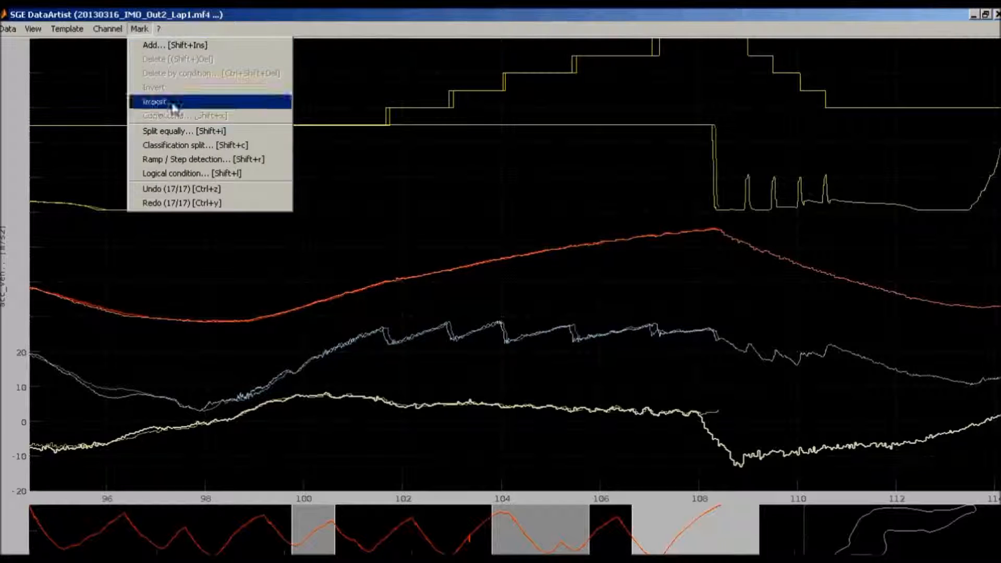
left_click(182, 149)
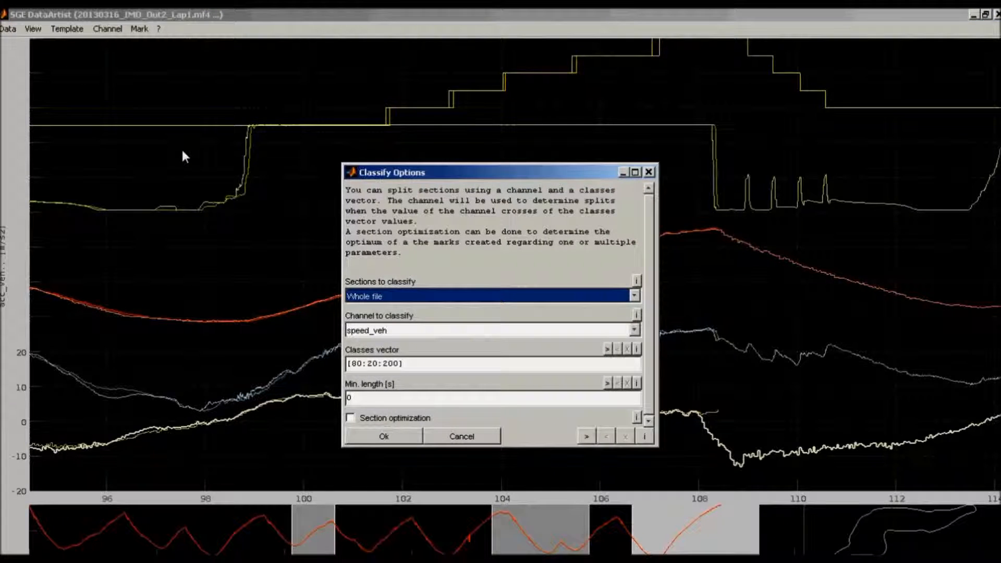
key("Return")
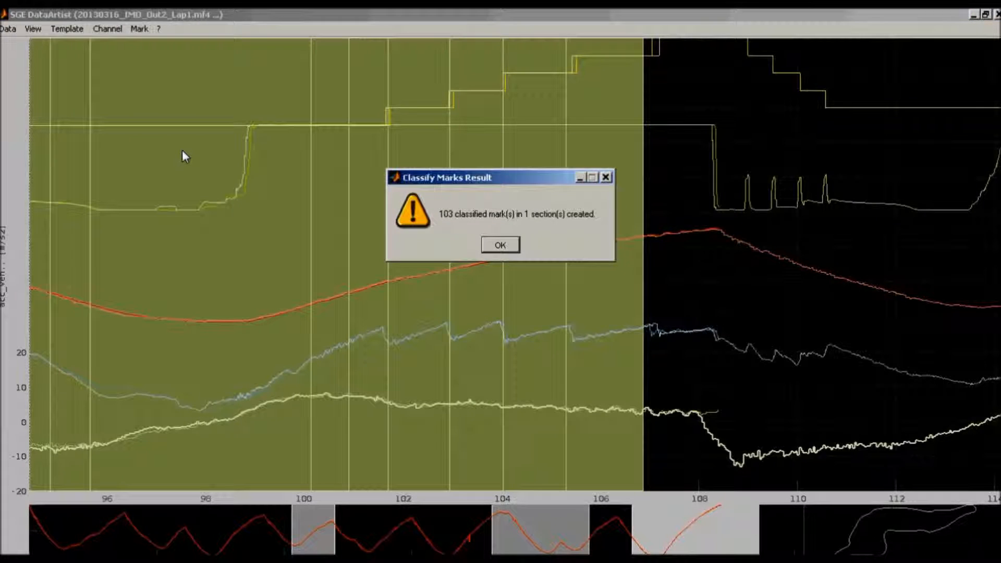
Undo the classification split of the speed_veh channel
key("Return")
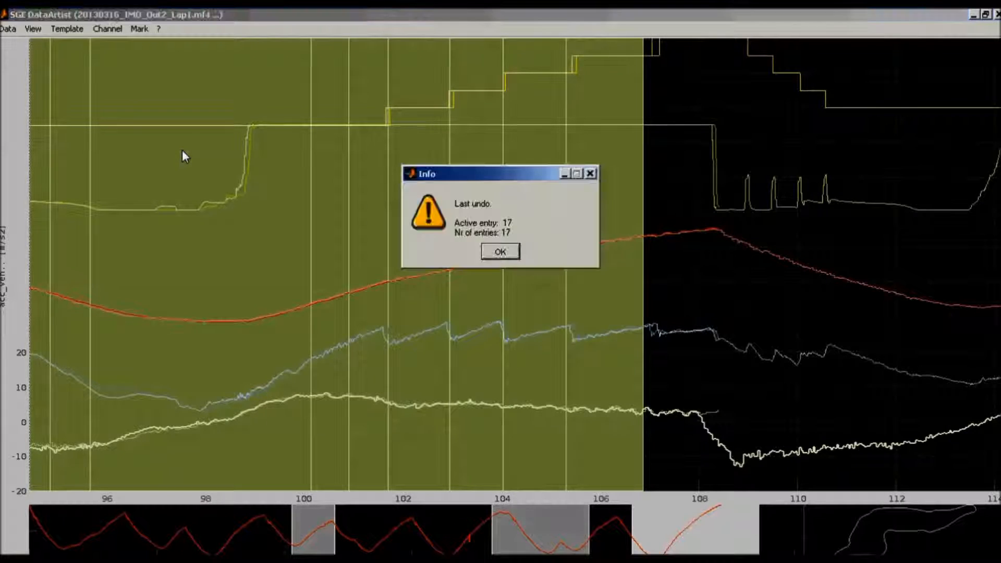
key("Return")
Detect rising speed_veh ramps in the screen view with minimum span 50, minimum length 5 s and polynom order 3, and undo the marking
left_click(140, 28)
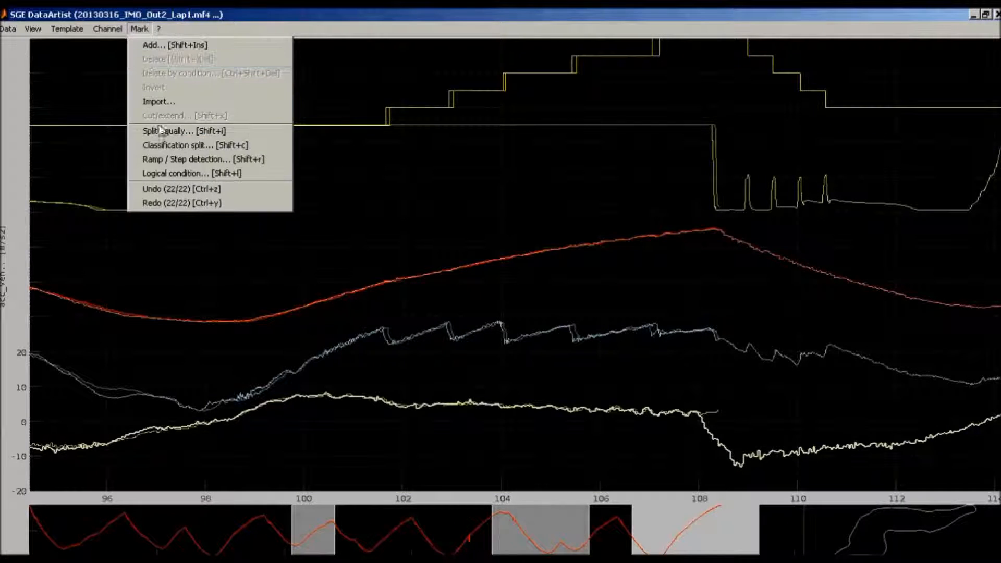
left_click(168, 158)
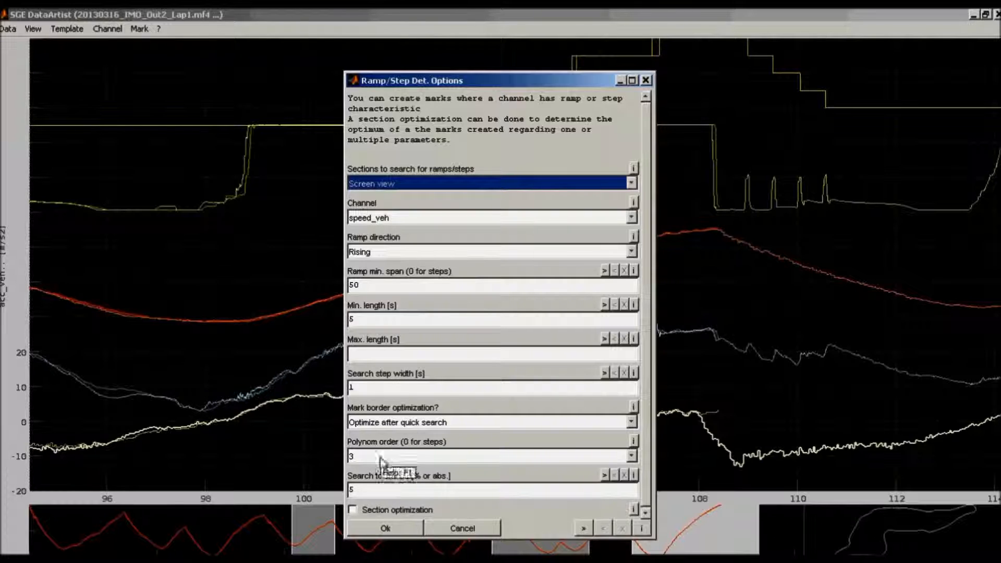
left_click(373, 530)
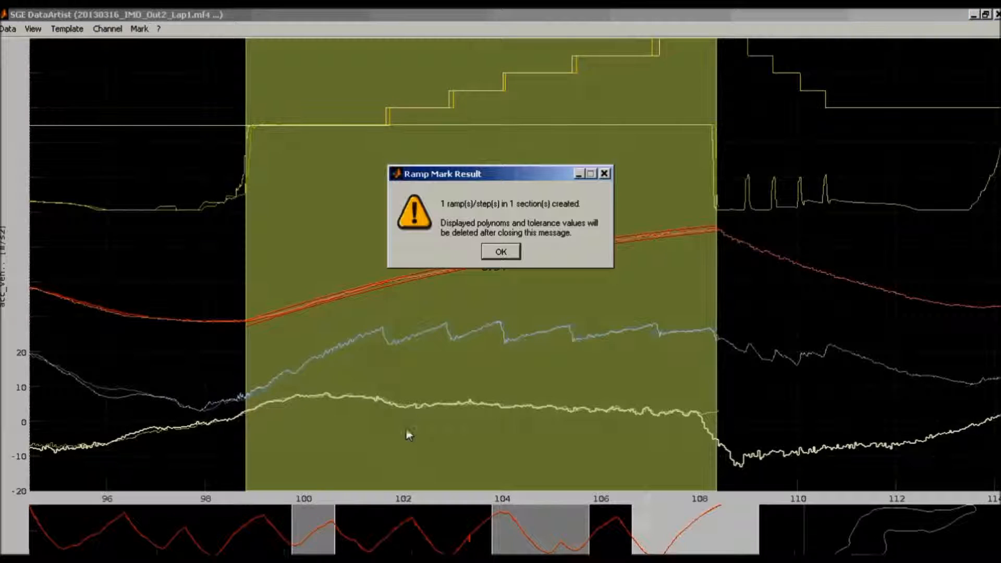
key("Return")
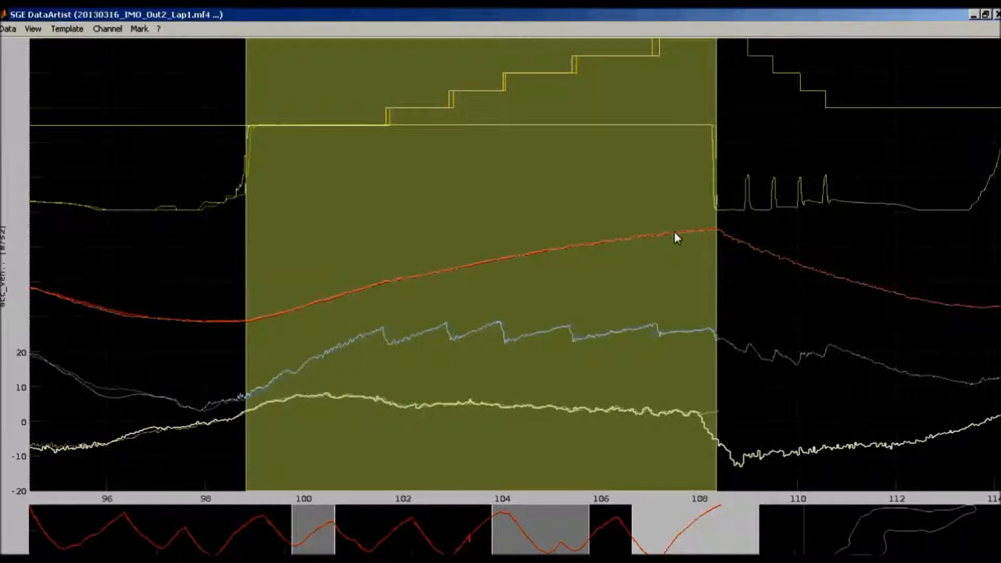
key("ctrl+z")
key("Return")
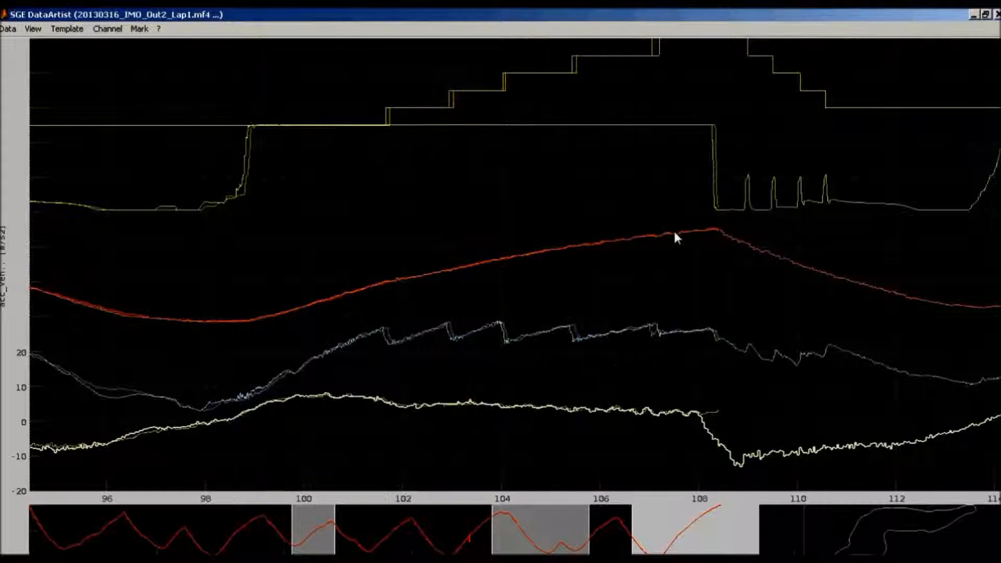
Show the full measurement and mark sections of the whole file where throttle_pos > 95 with a minimum length of 2 s
double_click(399, 353)
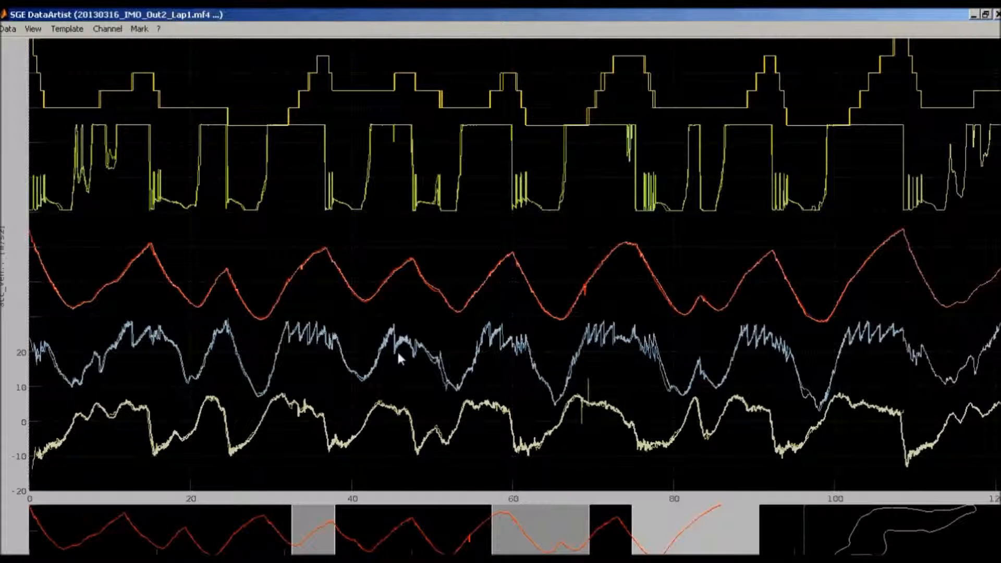
left_click(139, 29)
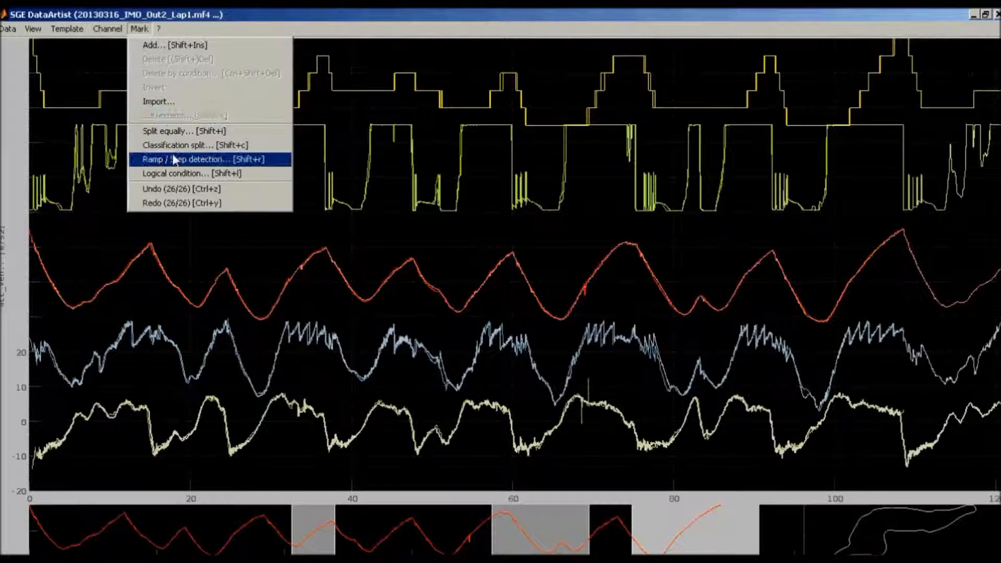
left_click(173, 173)
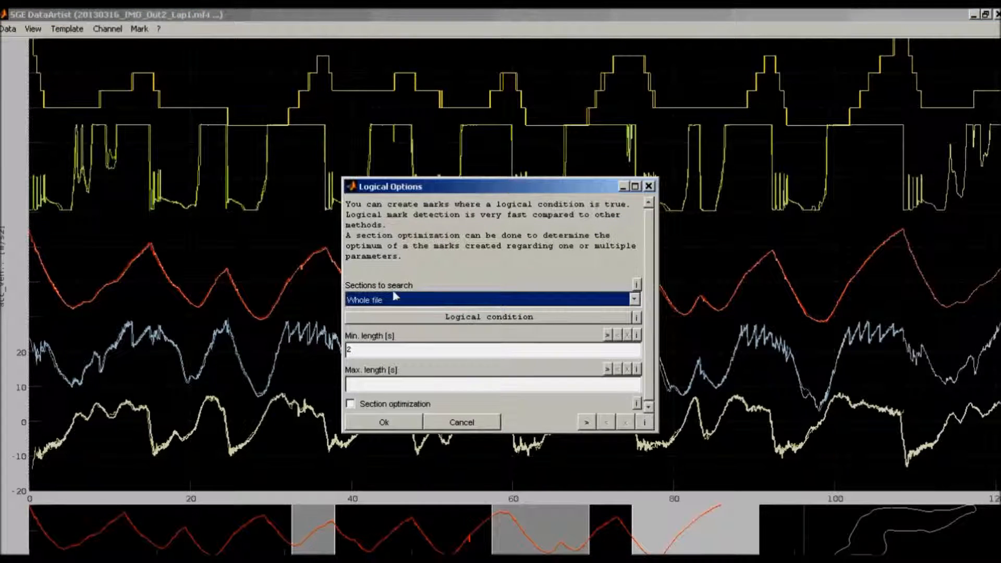
left_click(452, 317)
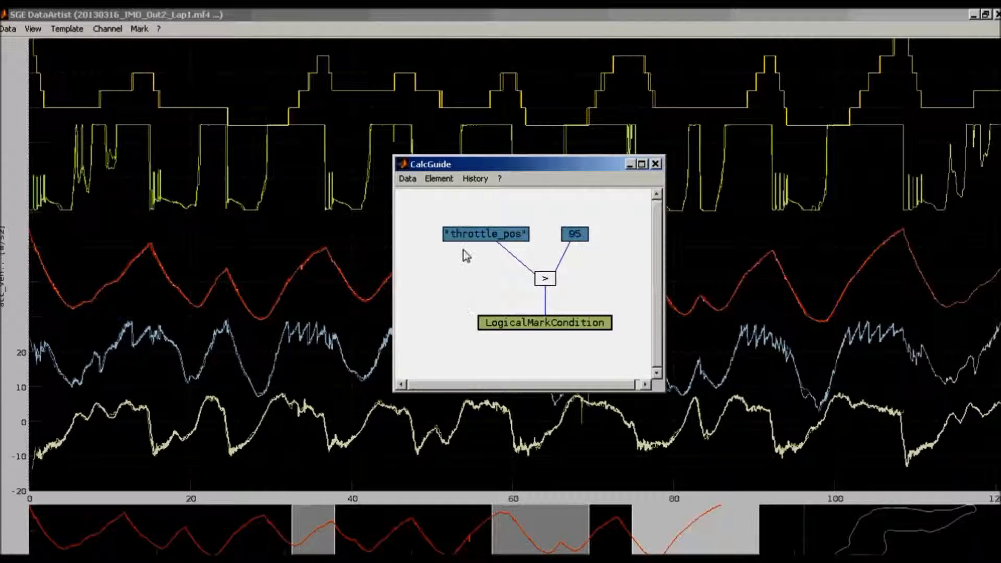
left_click(656, 164)
key("Return")
key("Return")
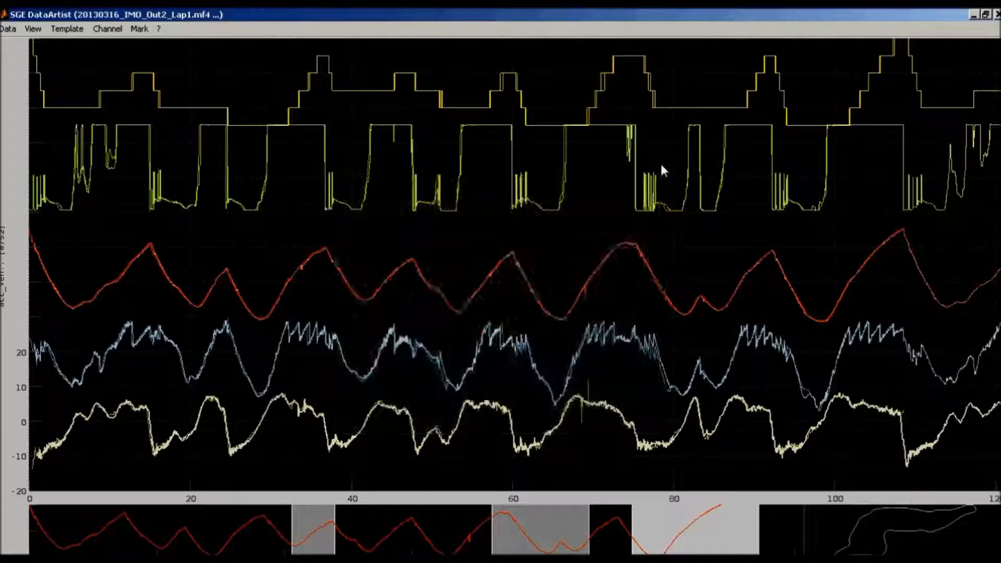
key("Return")
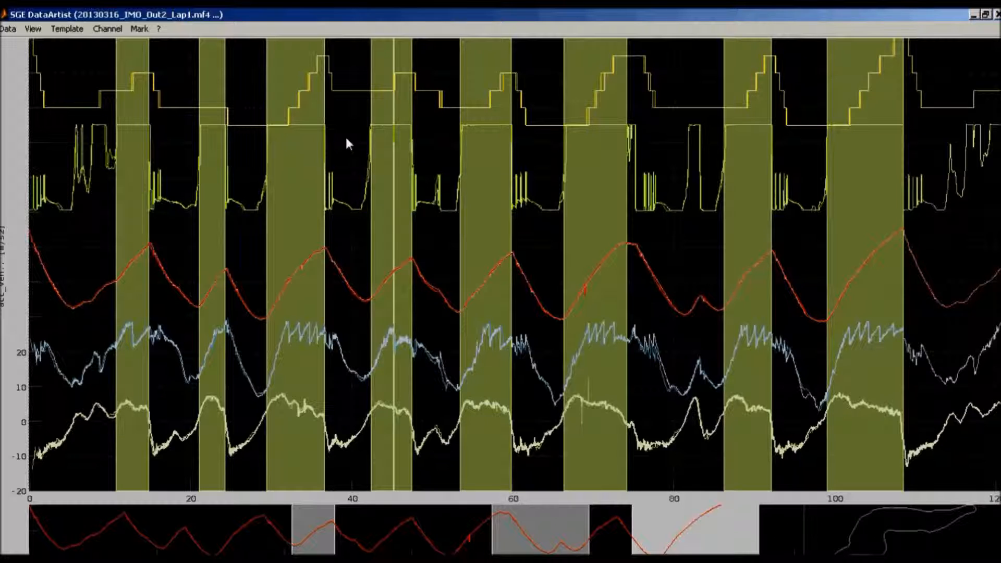
Set up a data save of only the channels shown in the diagram as MDF4 (*.mf4) with statistical analysis of marked sections
key("ctrl+s")
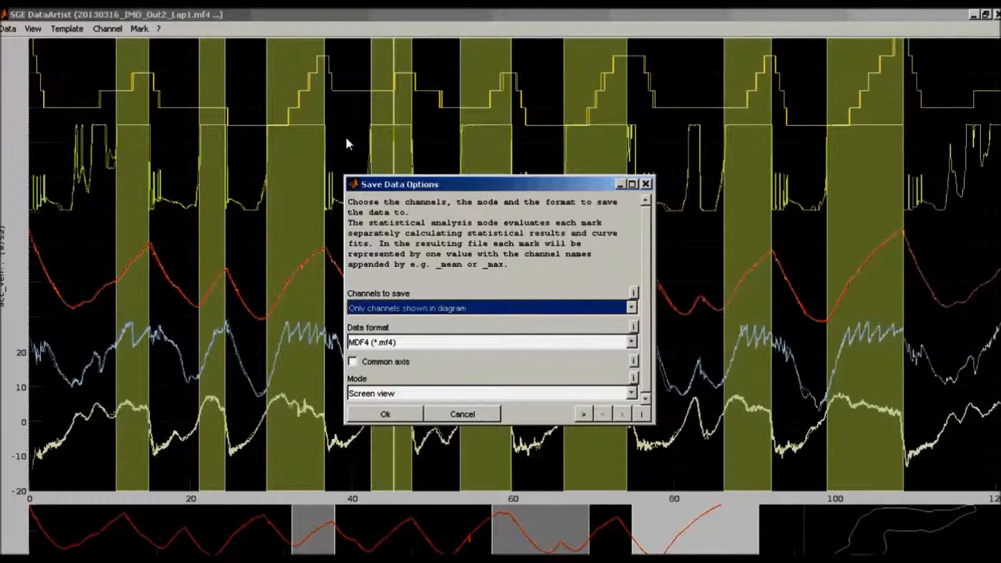
left_click(384, 211)
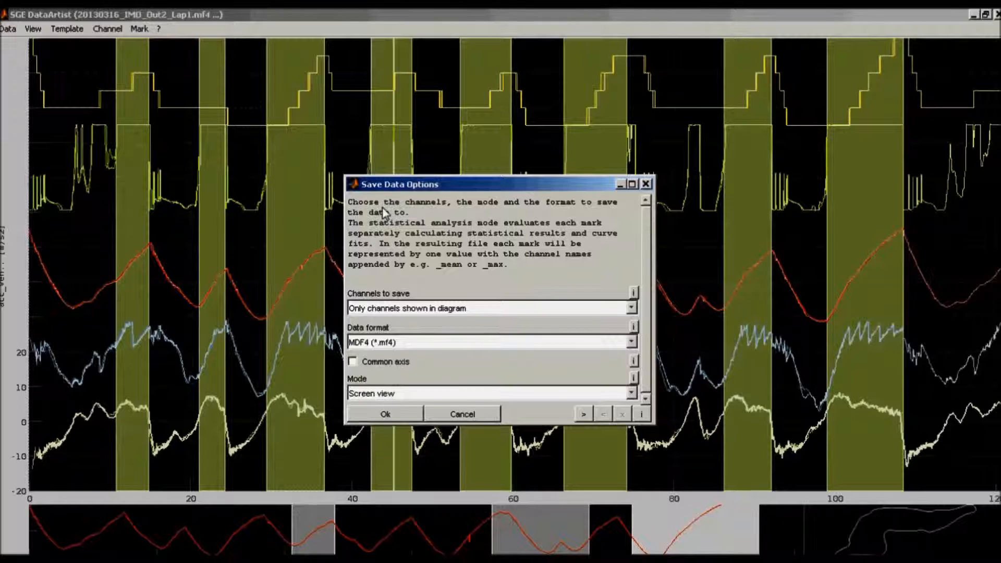
left_click(459, 310)
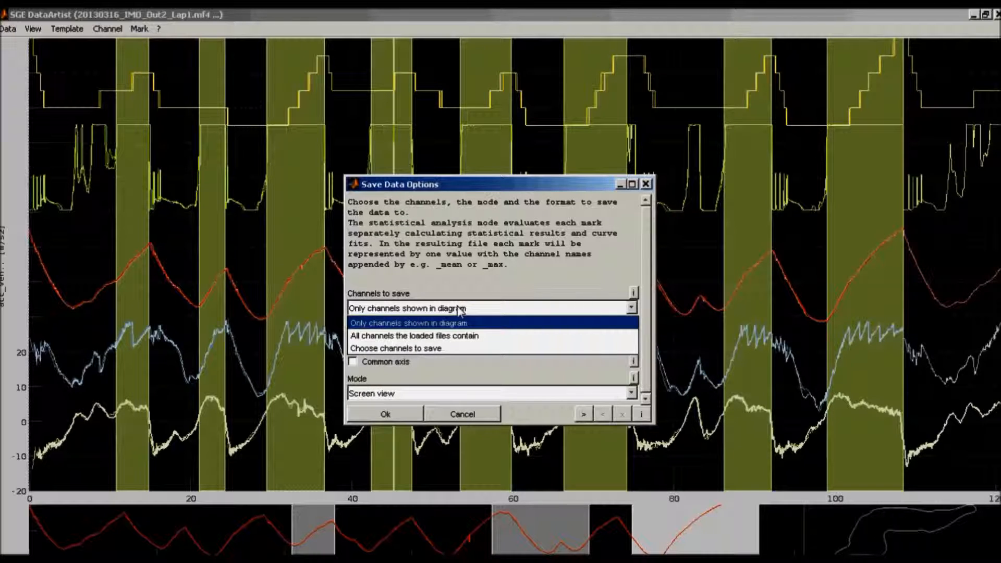
left_click(459, 311)
left_click(462, 342)
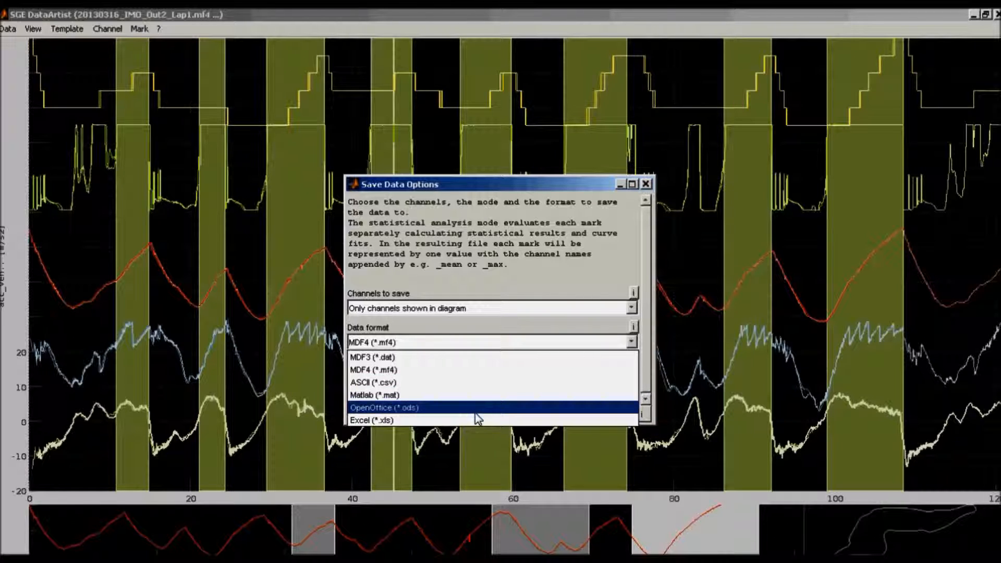
left_click(470, 278)
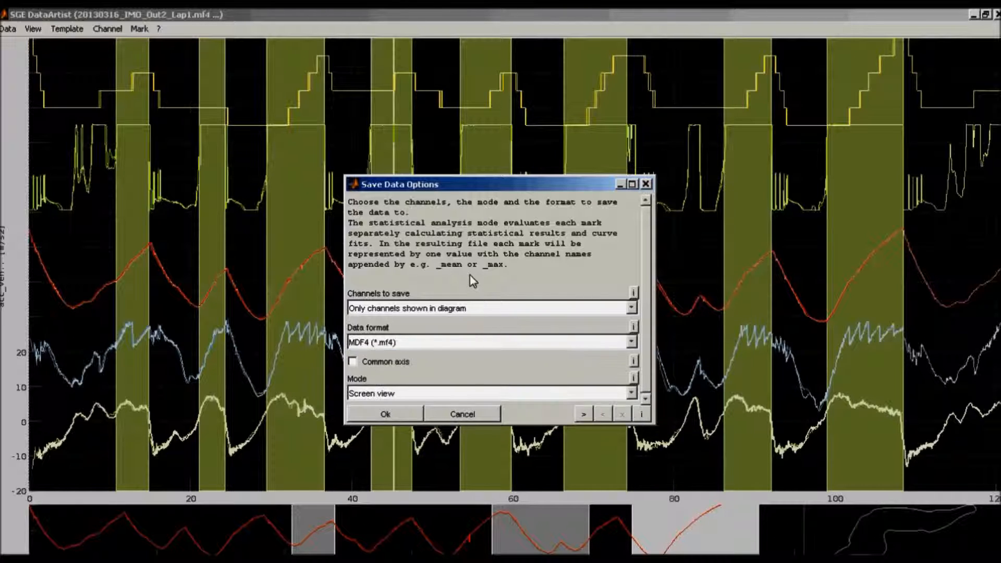
left_click(399, 399)
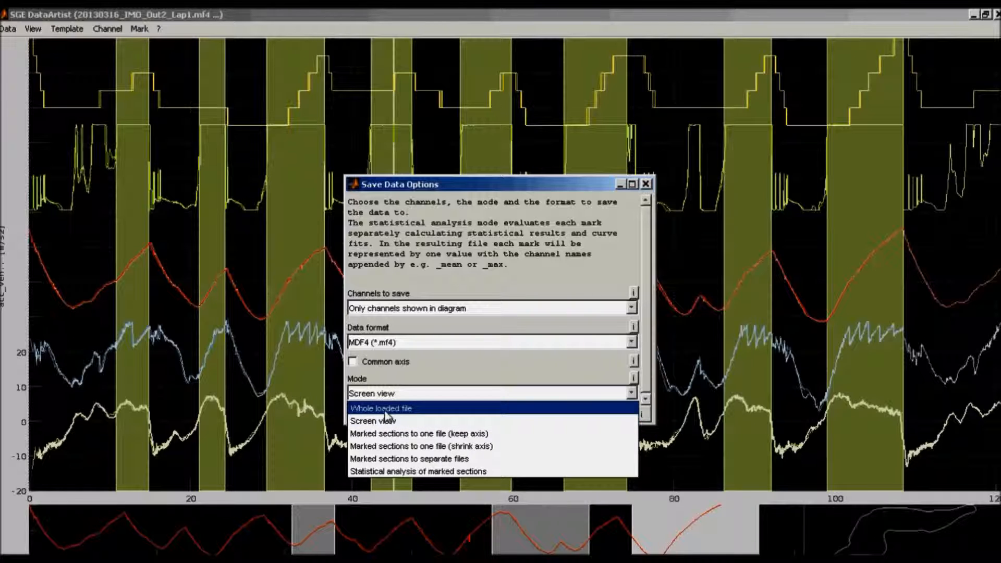
left_click(396, 471)
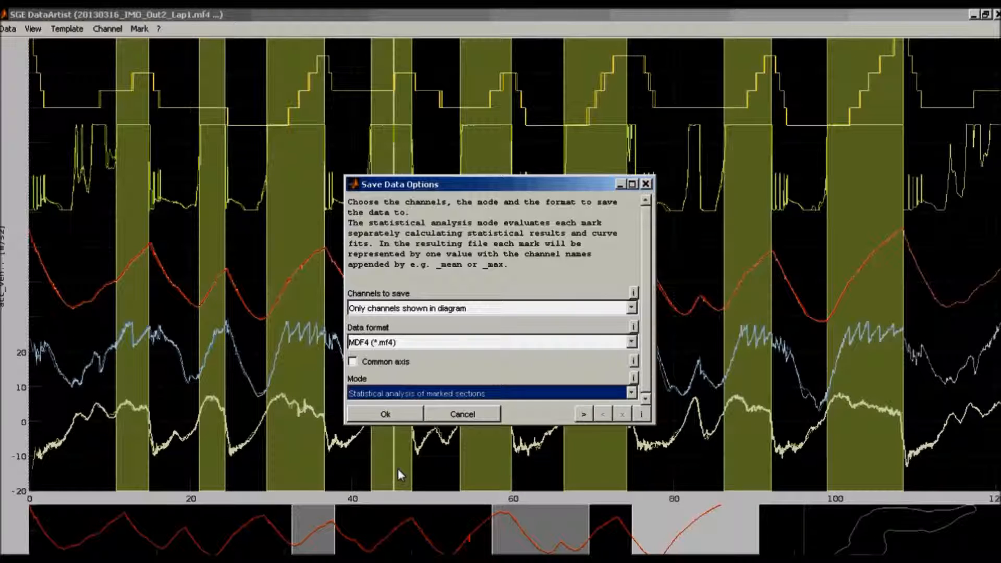
left_click(398, 415)
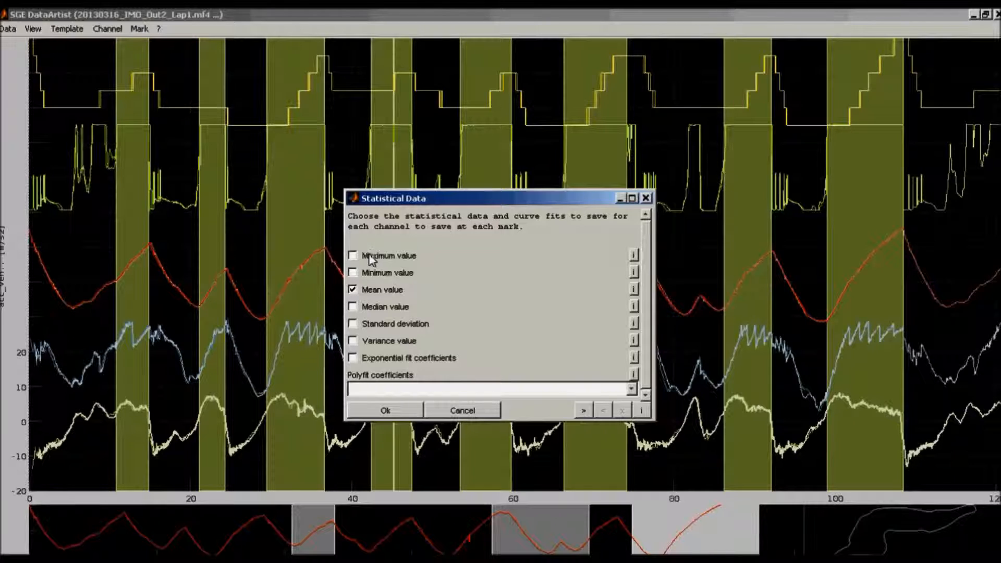
Add maximum value, minimum value, exponential fit coefficients and polyfit coefficients of order 2 to the statistical data being saved
left_click(353, 256)
left_click(352, 273)
left_click(353, 358)
left_click(369, 389)
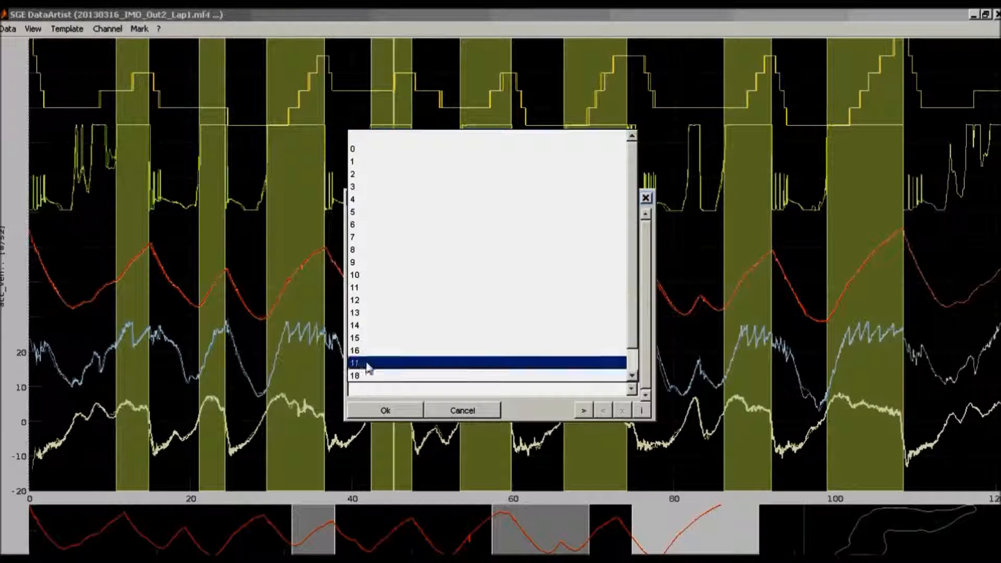
left_click(365, 174)
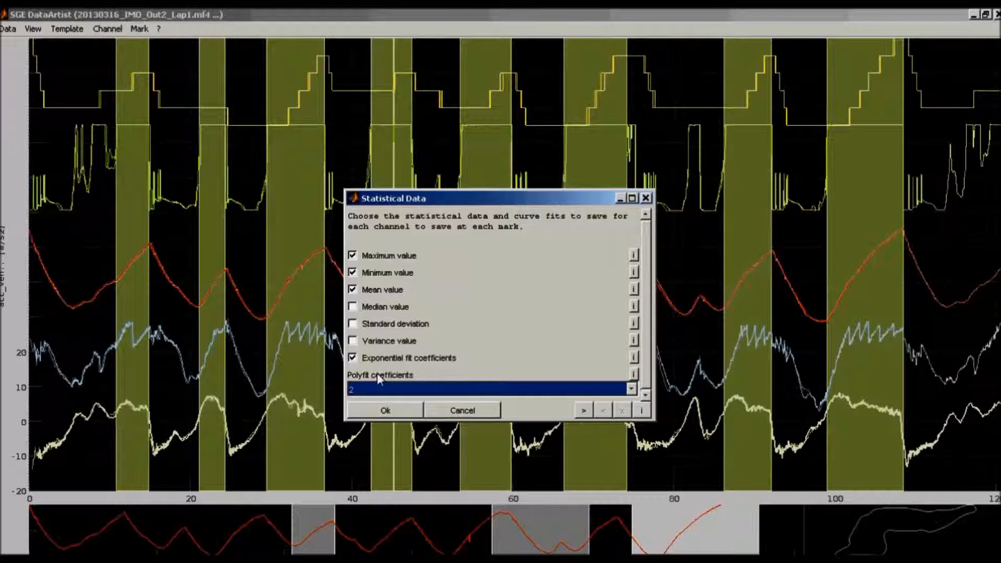
left_click(386, 410)
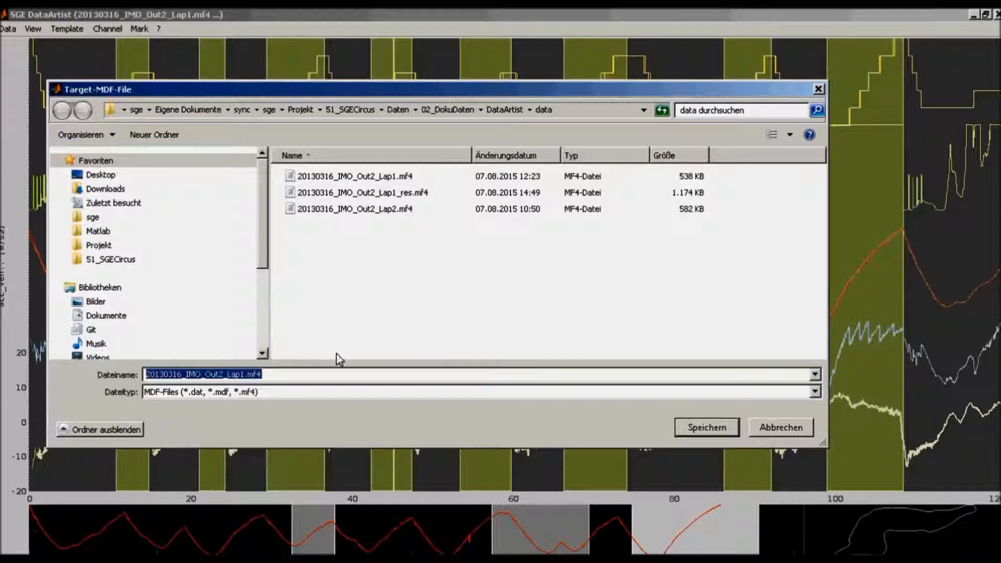
Save the statistical results over the existing file 20130316_IMO_Out2_Lap1_res.mf4
double_click(367, 193)
left_click(548, 292)
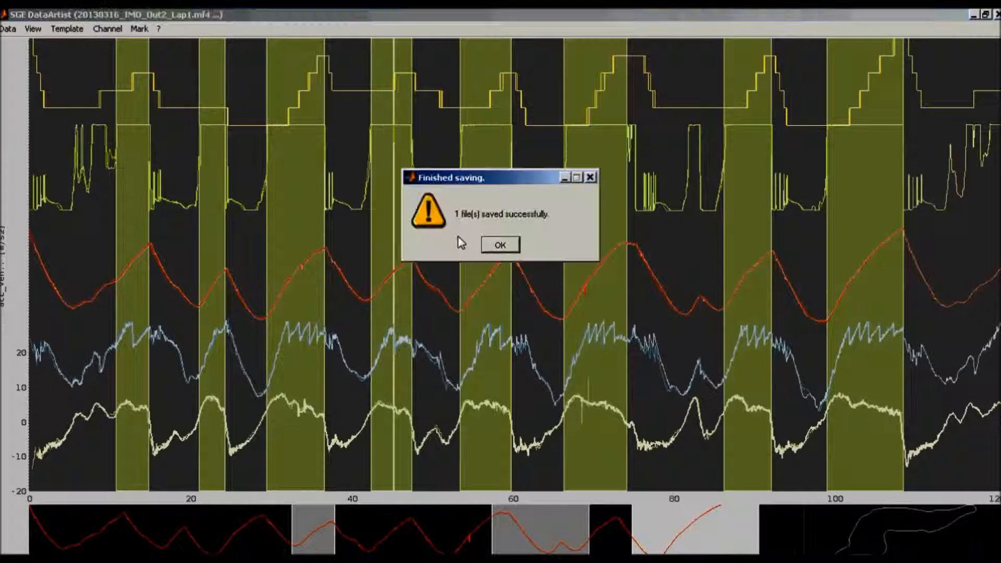
key("Return")
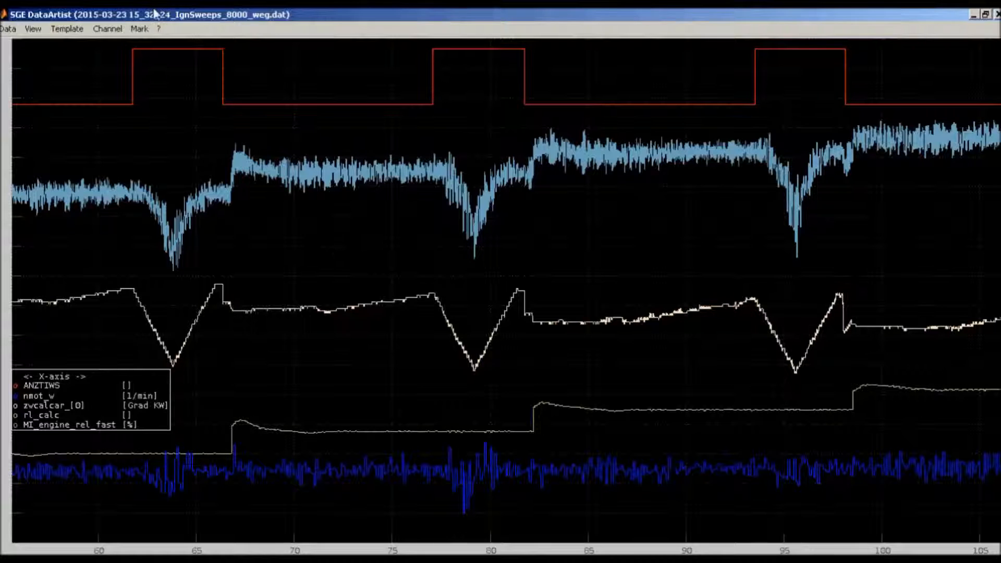
Mark sections in the screen view of the IgnSweeps measurement where ANZTIWS == 1, with a minimum length of 2 s
left_click(140, 28)
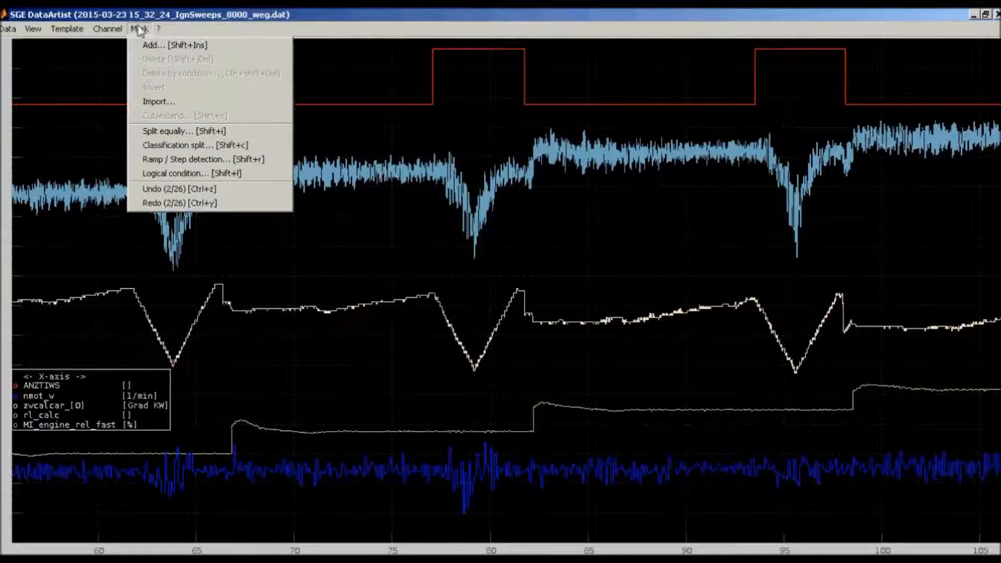
left_click(179, 174)
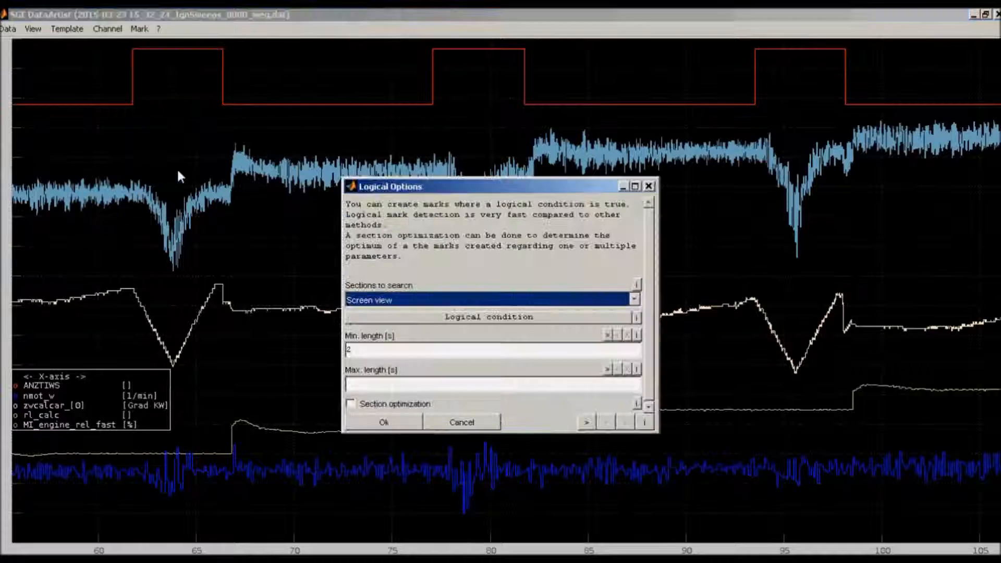
left_click(412, 316)
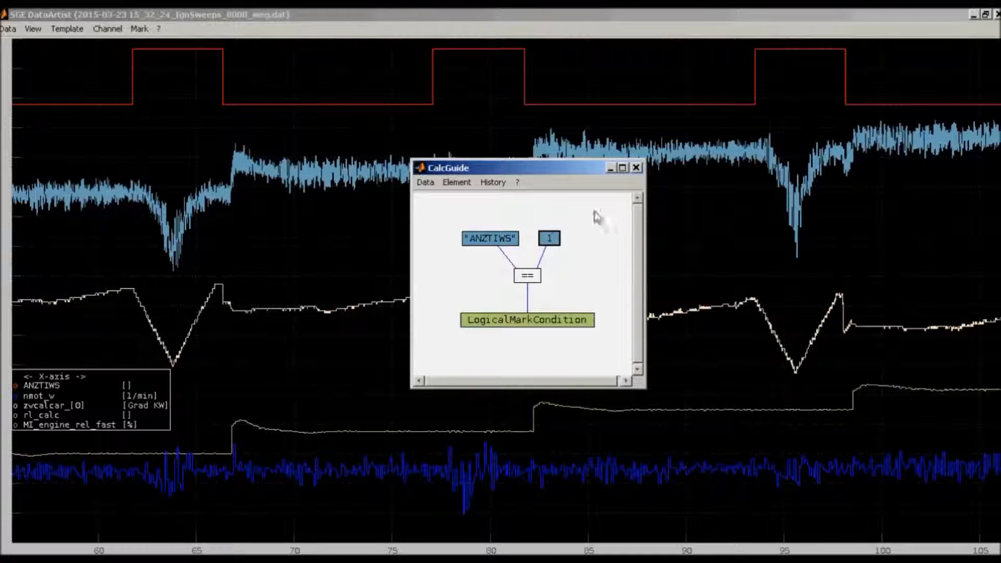
left_click(636, 167)
key("Return")
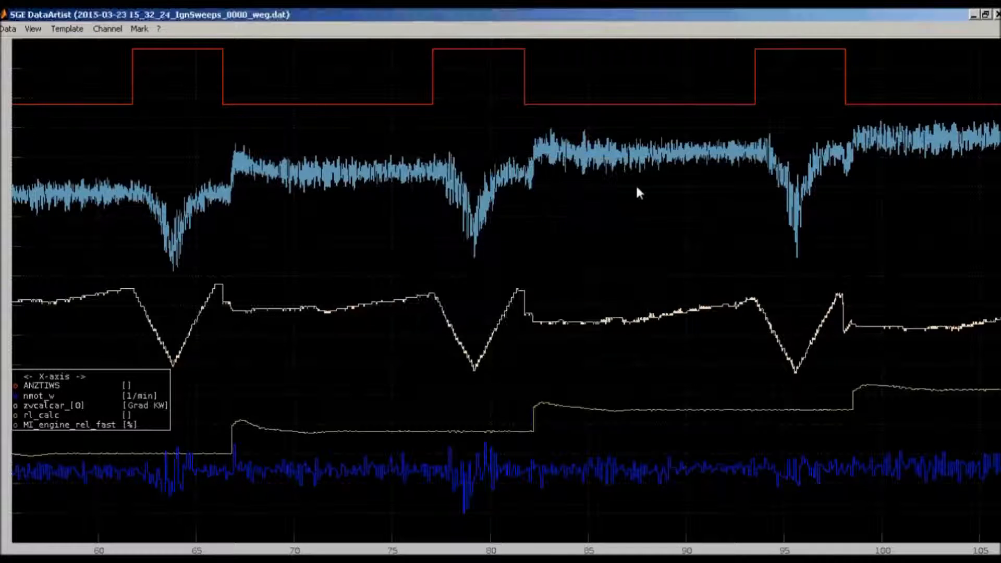
key("Return")
key("Return")
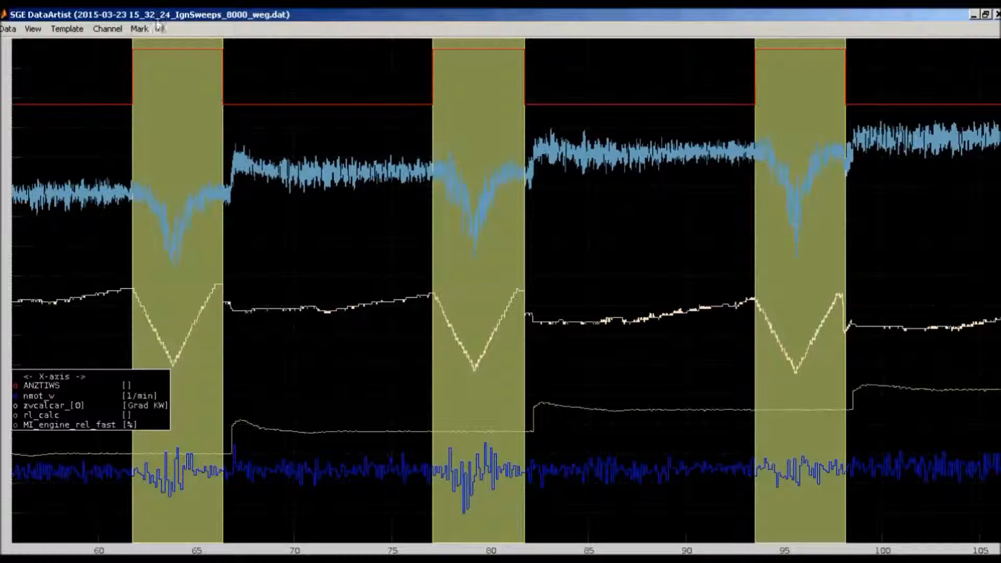
Split all marks into 40 sections and optimize them for maximum mean MI_engine_rel_fast by 1D polynom fitting of order 3 over zwcalcar_[0]
left_click(140, 28)
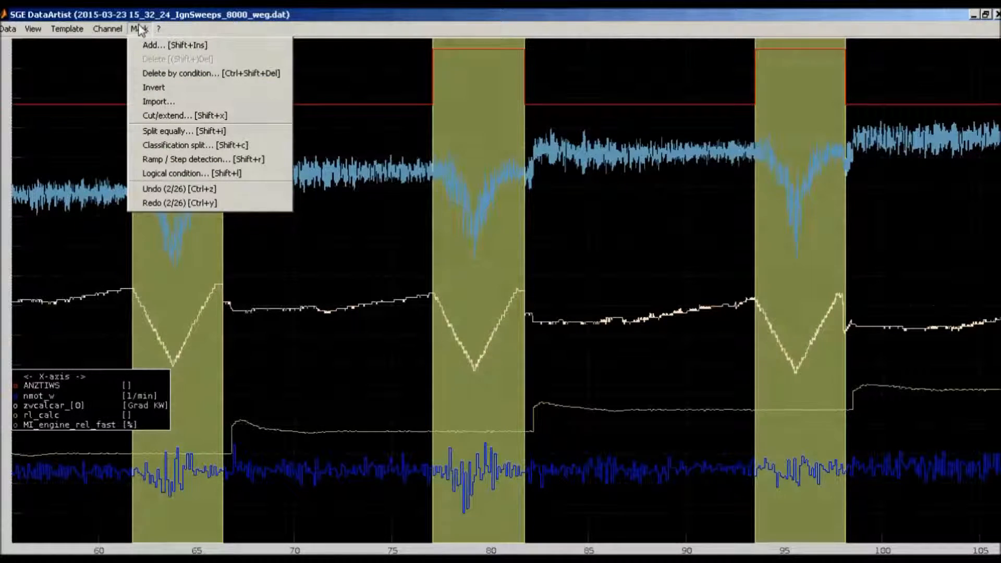
left_click(157, 132)
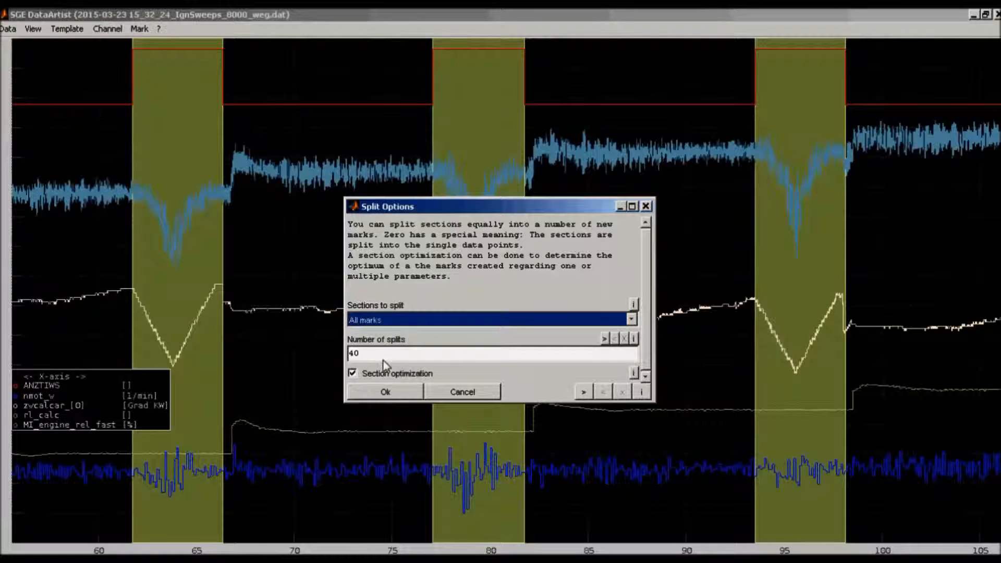
left_click(352, 373)
left_click(399, 394)
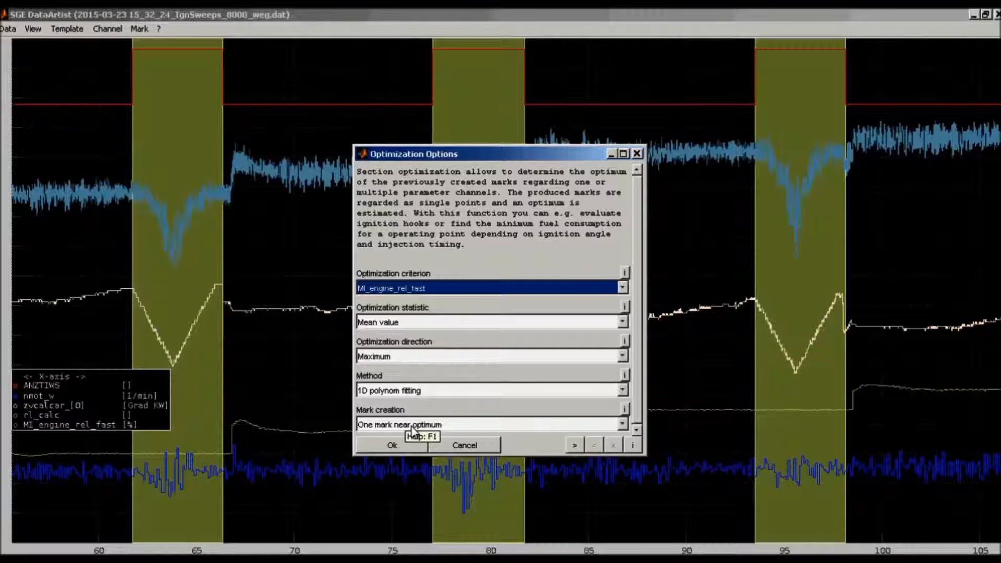
left_click(392, 445)
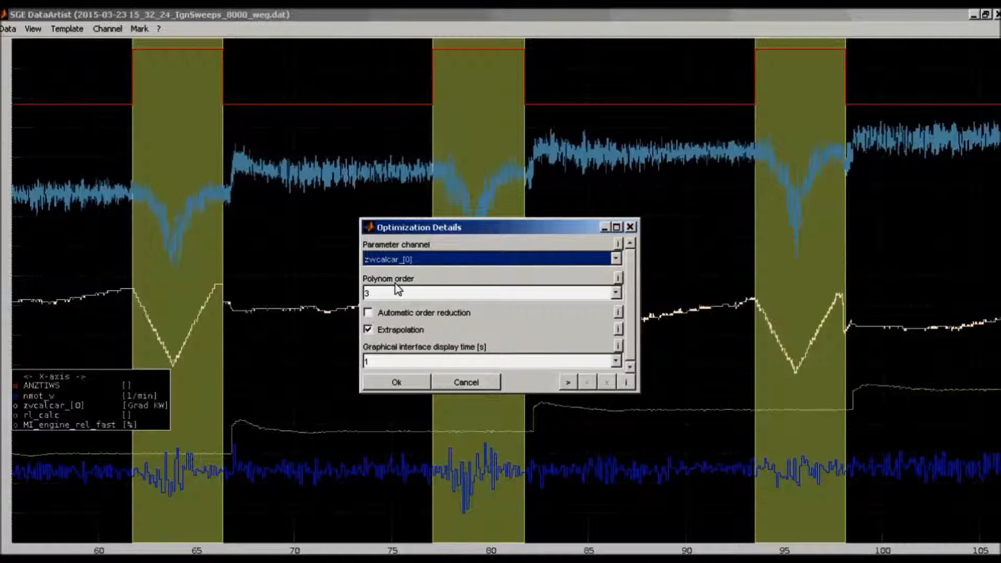
left_click(398, 382)
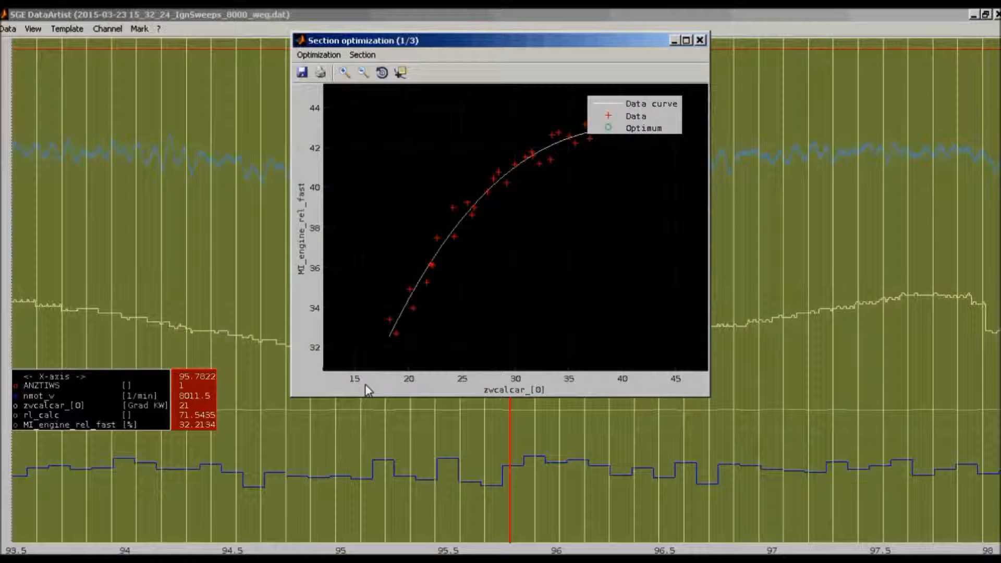
Finish the section optimization and add the optimum and fit channels for MI_engine_rel_fast and zwcalcar_[0] to the IgnSweeps view
left_click(522, 275)
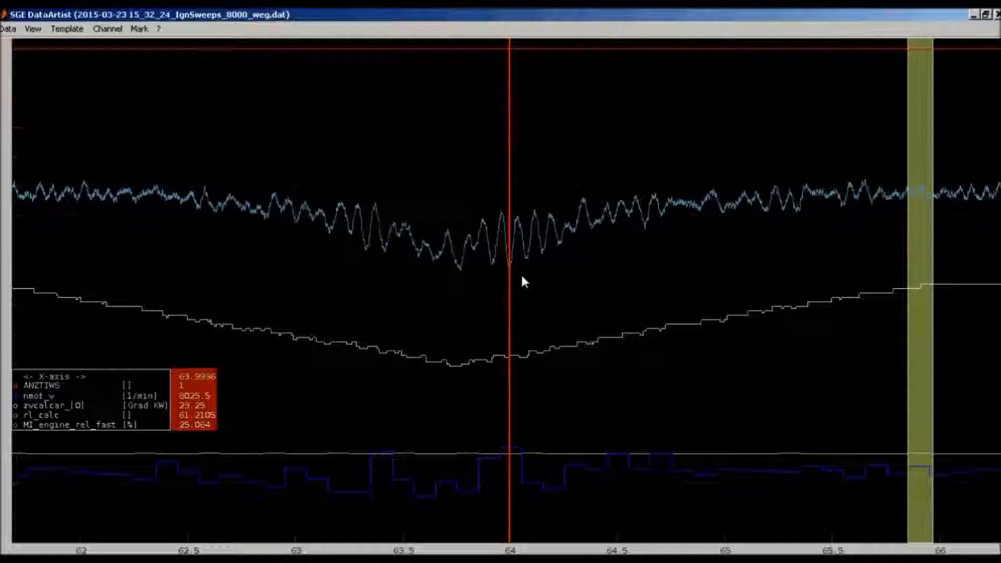
key("Return")
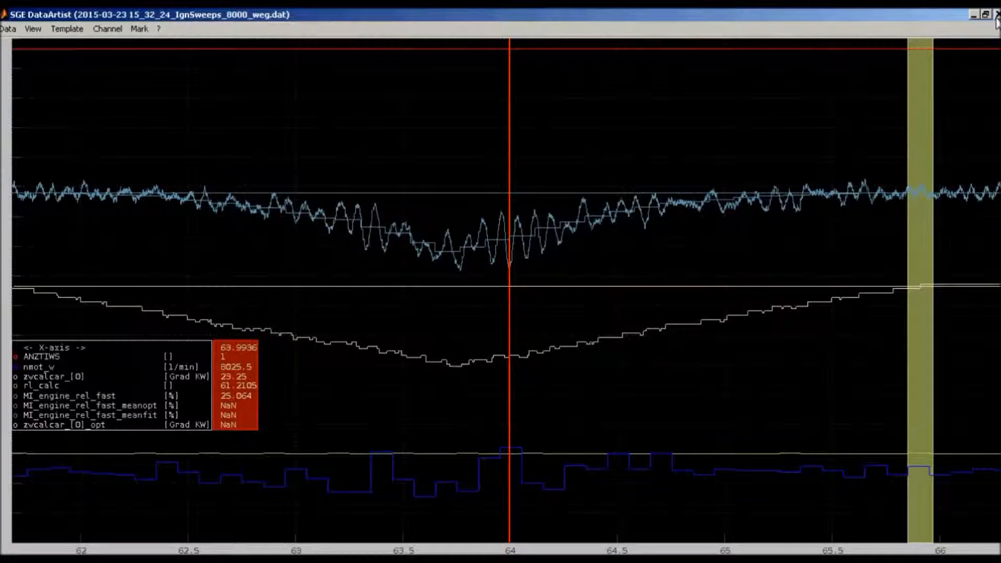
key("Down")
key("Down")
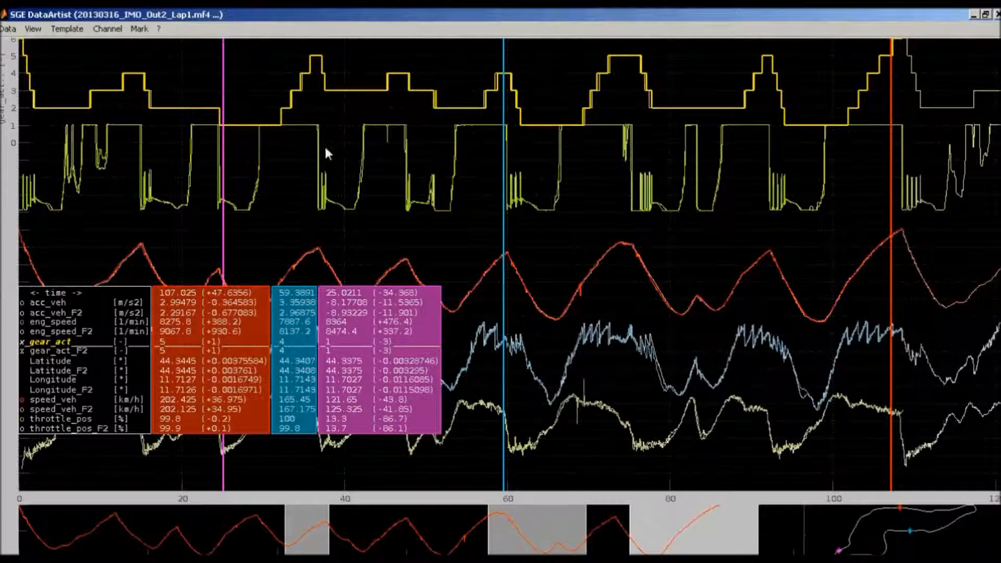
Export the current view of 20130316_IMO_Out2_Lap1.mf4 as an editable figure for the Email target with the default copy options
left_click(39, 31)
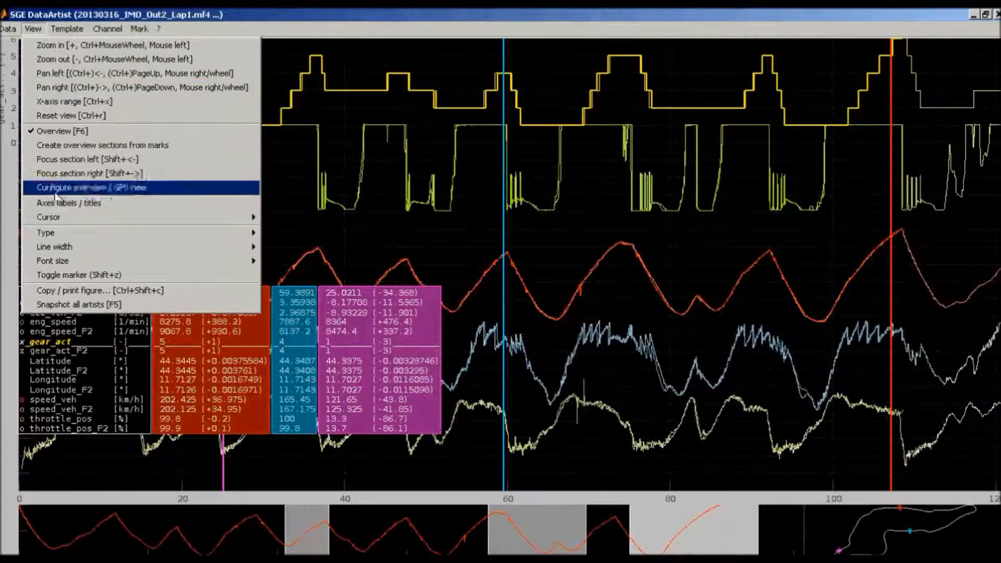
left_click(65, 295)
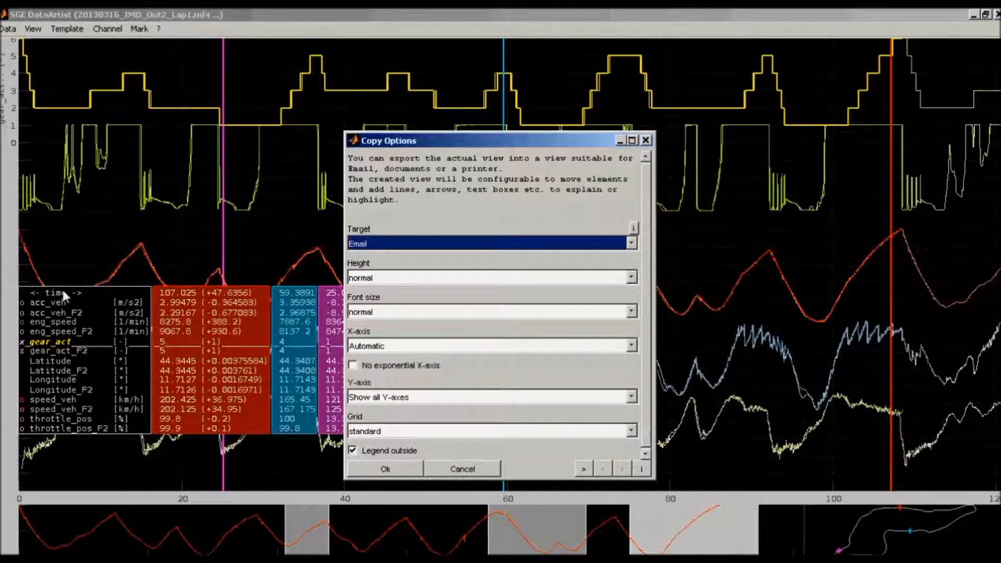
left_click(384, 468)
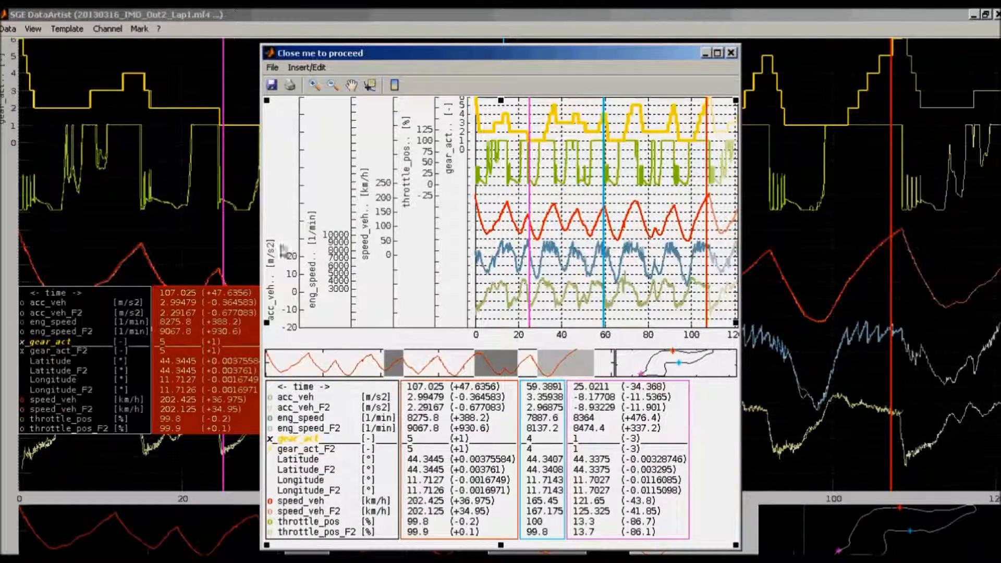
Move the acc_veh and eng_speed axis labels up along their axes in the exported figure
left_click_drag(272, 259, 294, 157)
left_click_drag(312, 225, 341, 124)
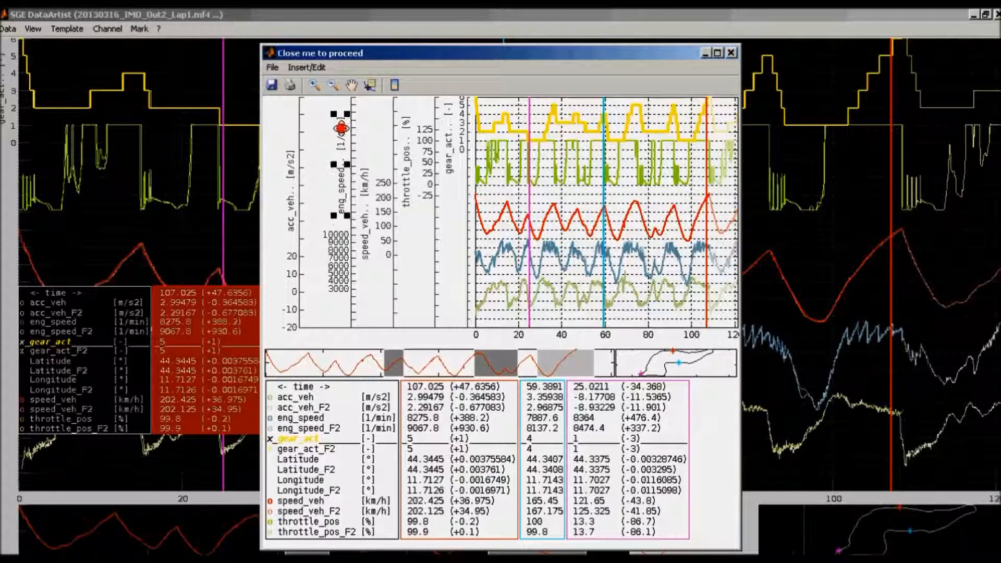
Shift the acc_veh axis slightly outward and delete the eng_speed axis from the exported figure
left_click(299, 213)
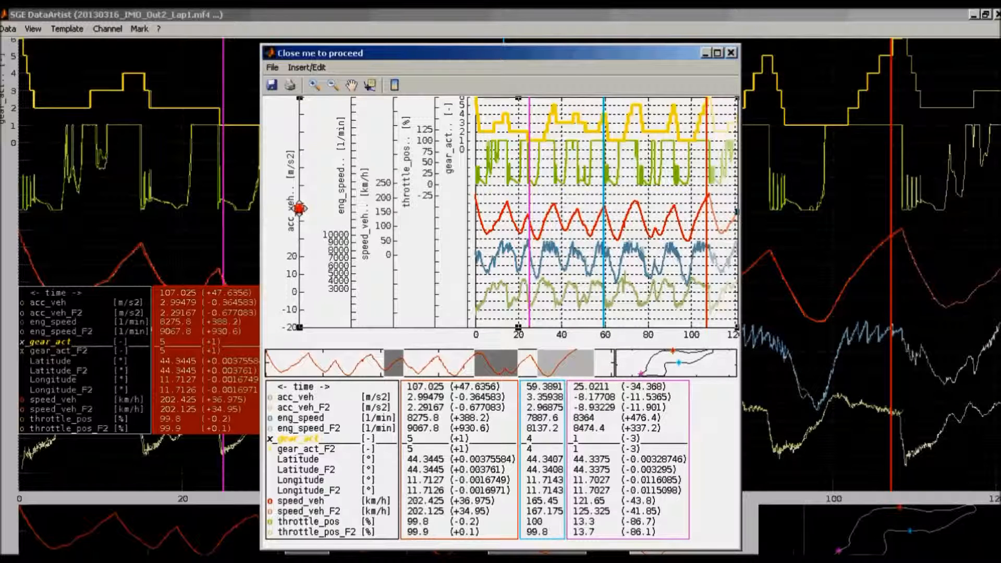
left_click_drag(300, 211, 288, 212)
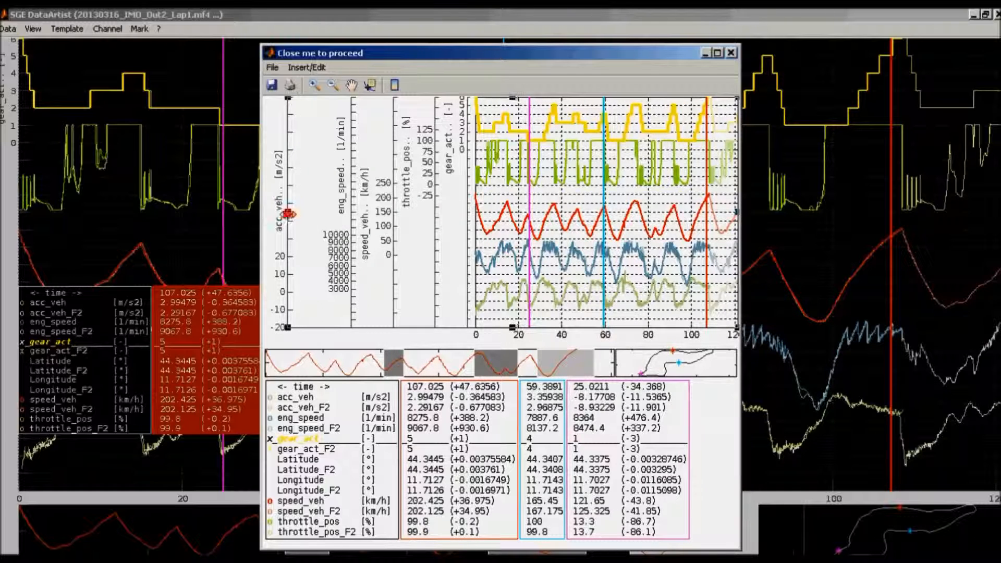
left_click(348, 239)
key("Delete")
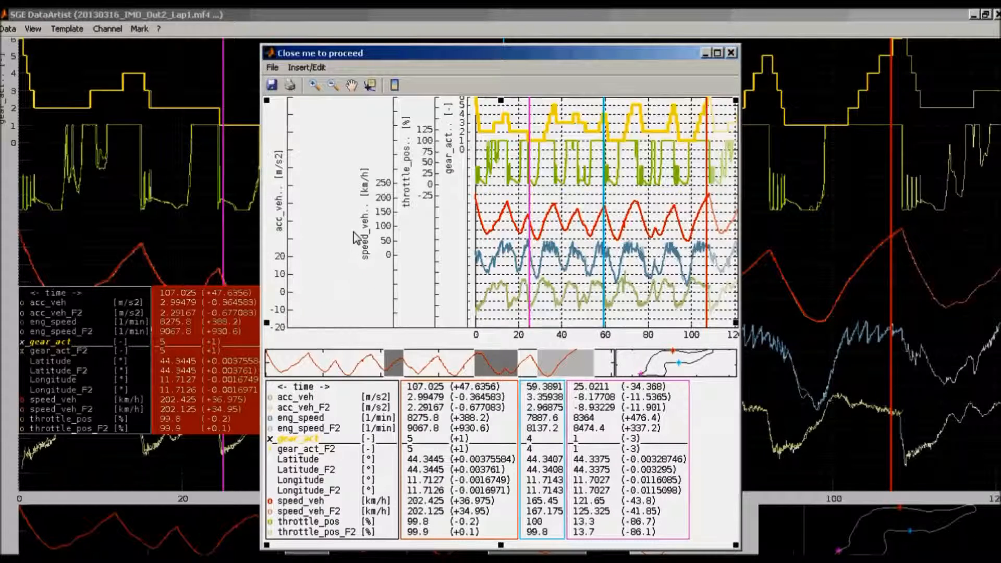
Change the line style of the red speed_veh curve in the exported figure
left_click(504, 223)
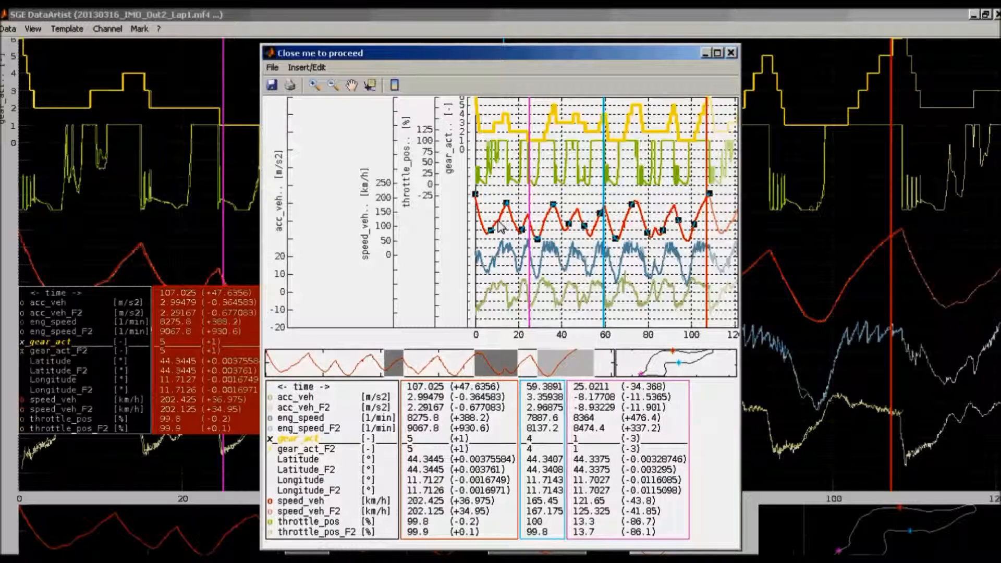
left_click(307, 67)
left_click(334, 199)
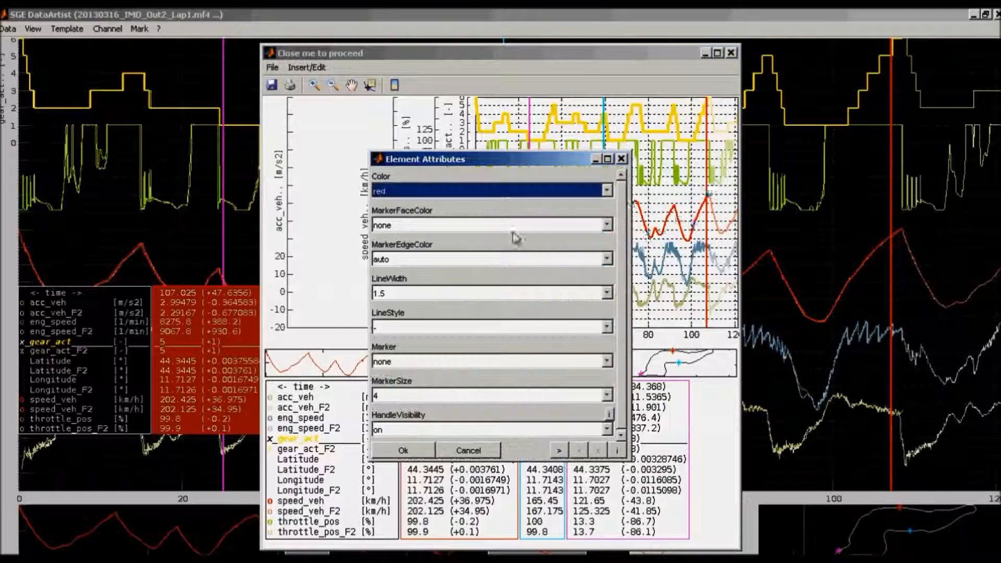
left_click(410, 330)
left_click(406, 368)
left_click(403, 451)
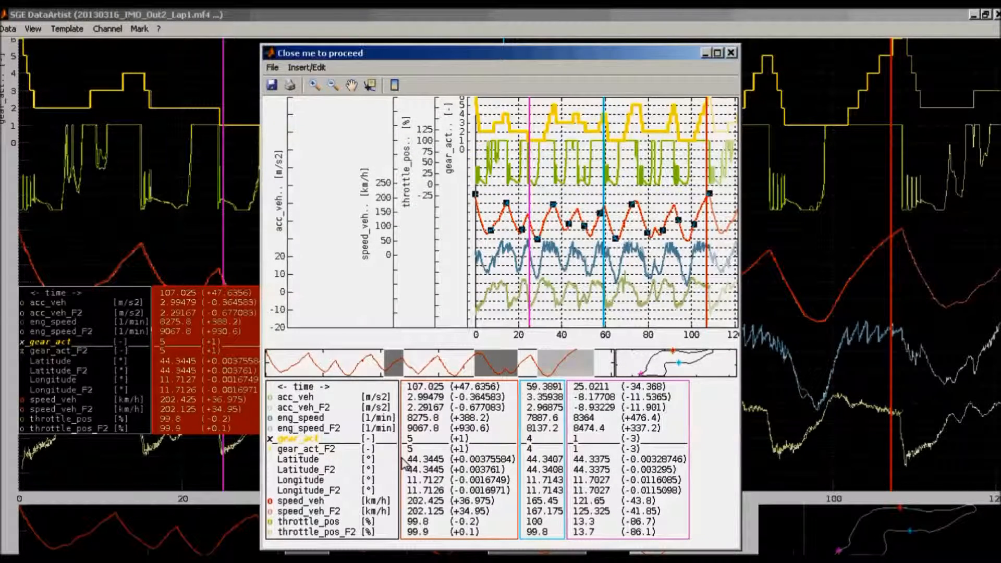
Insert a text arrow with its text in the empty axis area and its tip near the start of the blue engine speed curve
left_click(312, 68)
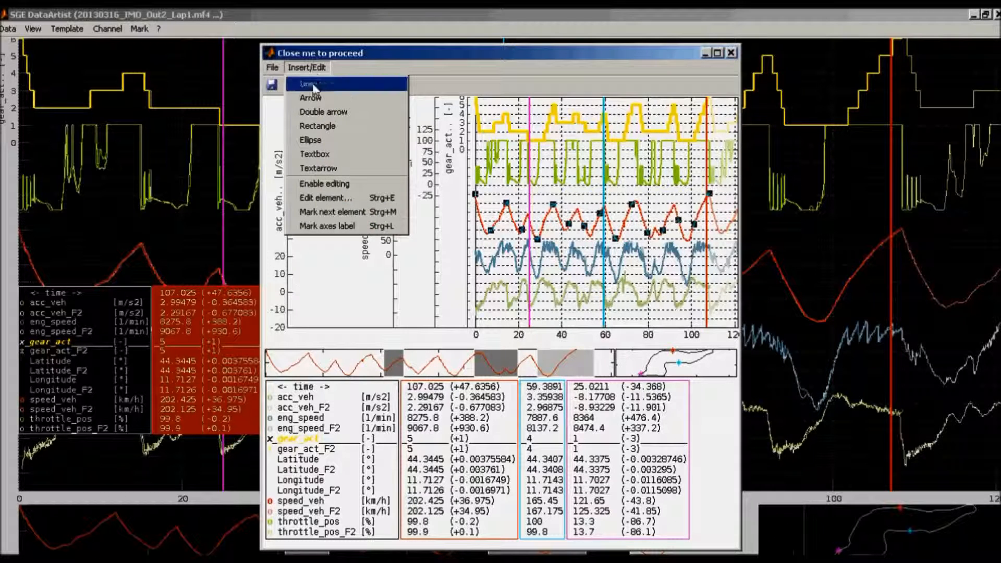
left_click(323, 174)
left_click_drag(382, 322, 500, 434)
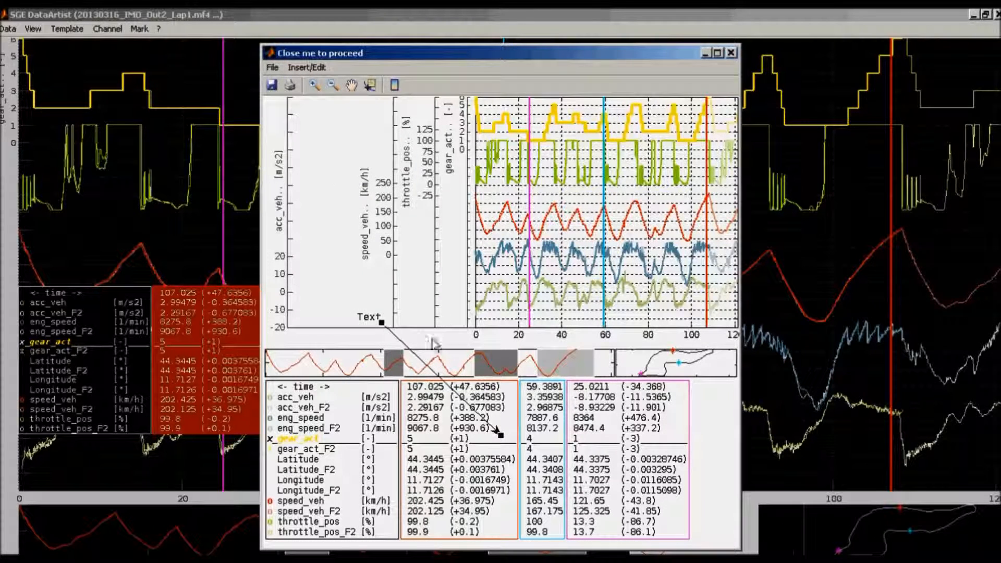
left_click_drag(410, 353, 404, 193)
left_click_drag(373, 164, 341, 141)
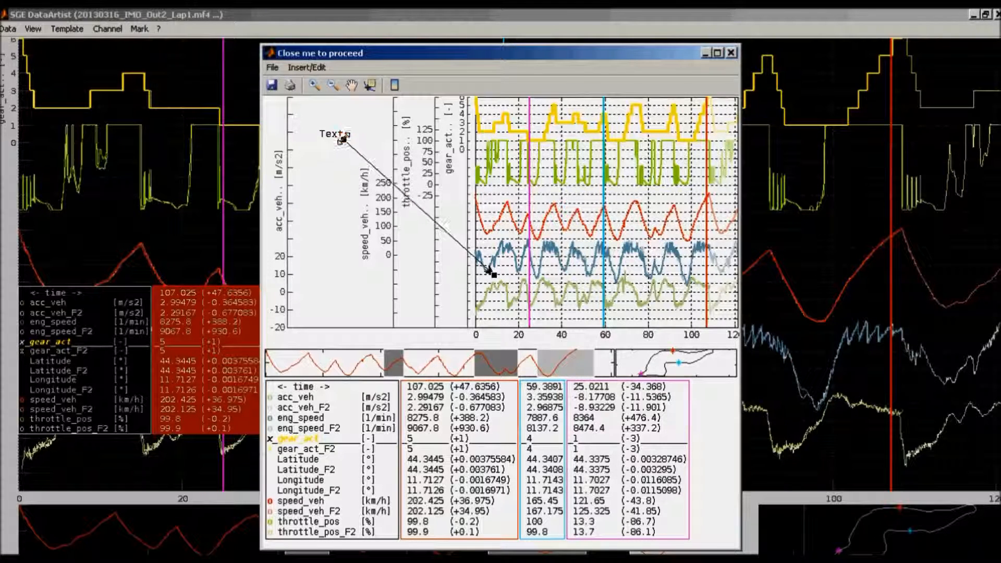
Set the text of the text arrow to "Look here"
left_click(306, 67)
left_click(321, 199)
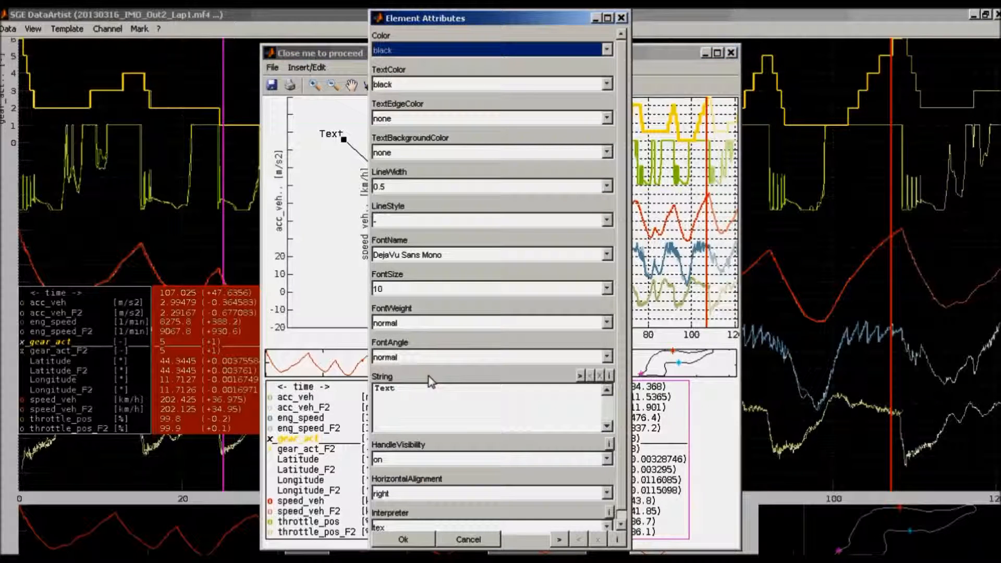
type("Loo")
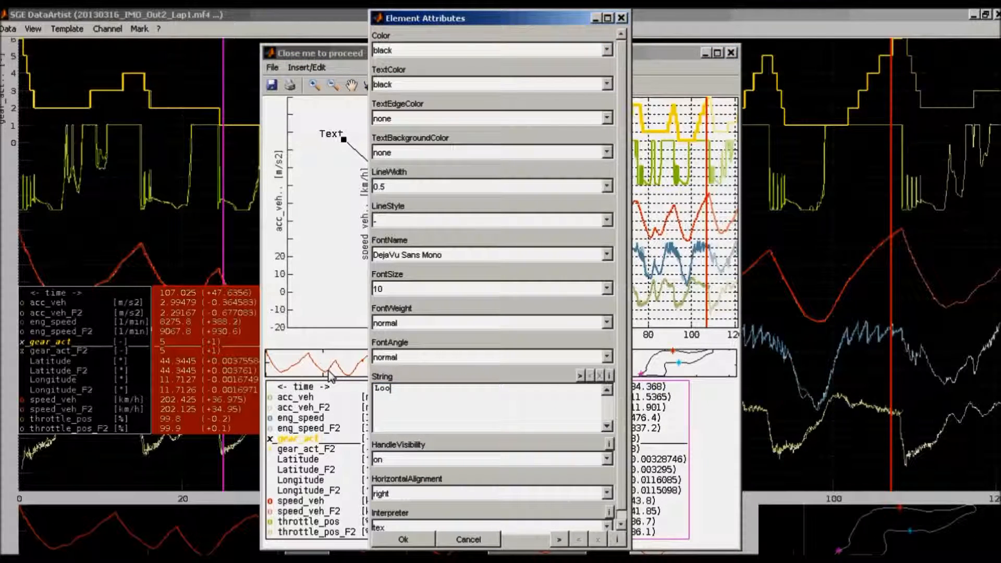
type("k here")
left_click(330, 376)
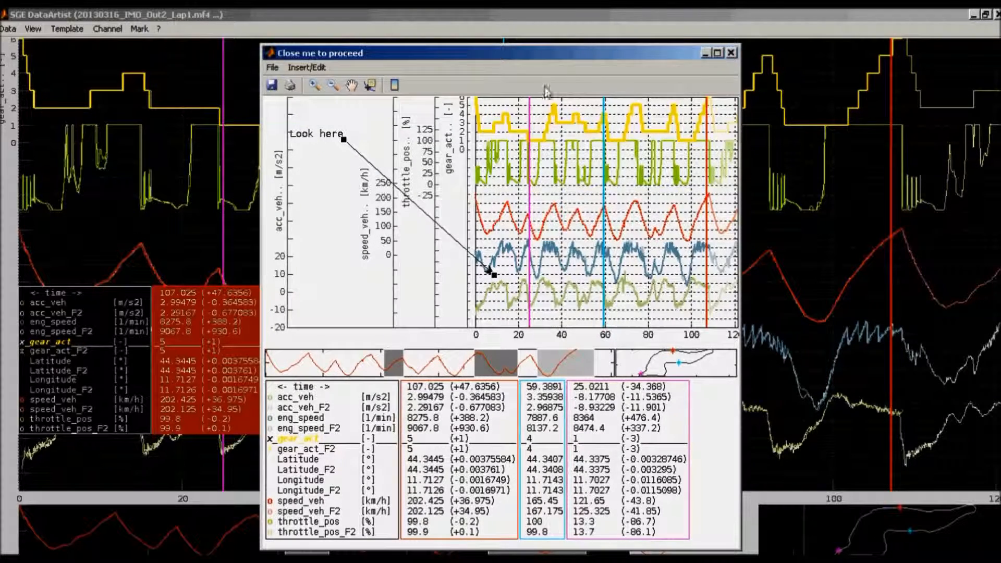
Paste the finished figure into the body of the new e-mail message and switch back to DataArtist
key("Return")
key("alt+Tab")
key("alt+Tab")
key("alt+Tab")
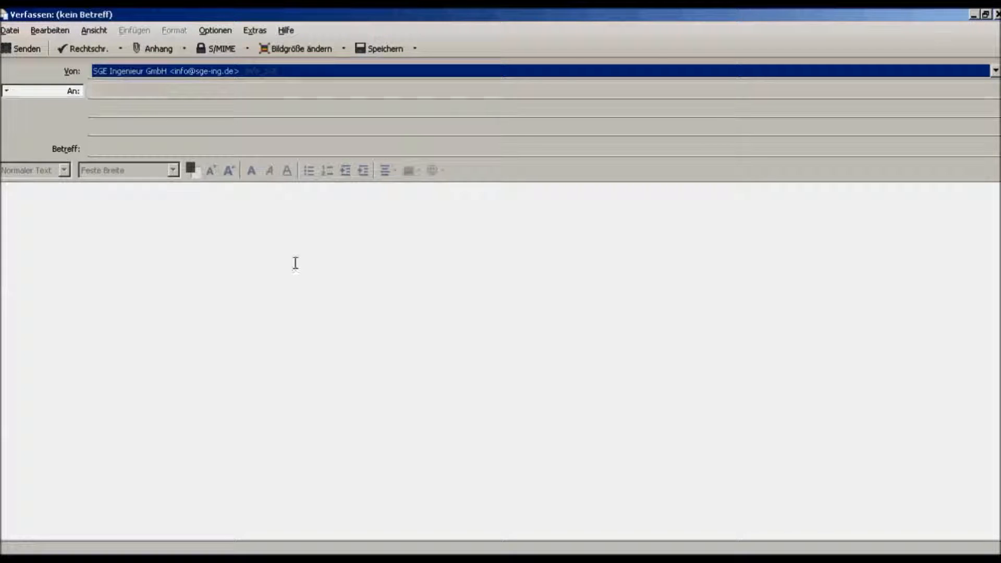
left_click(295, 263)
key("ctrl+v")
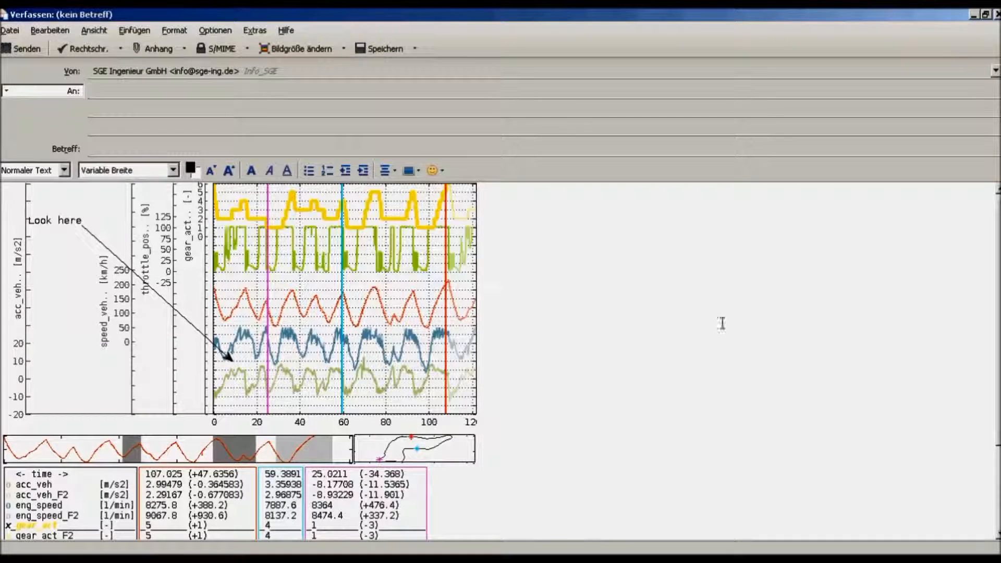
left_click_drag(997, 367, 993, 339)
key("alt+Tab")
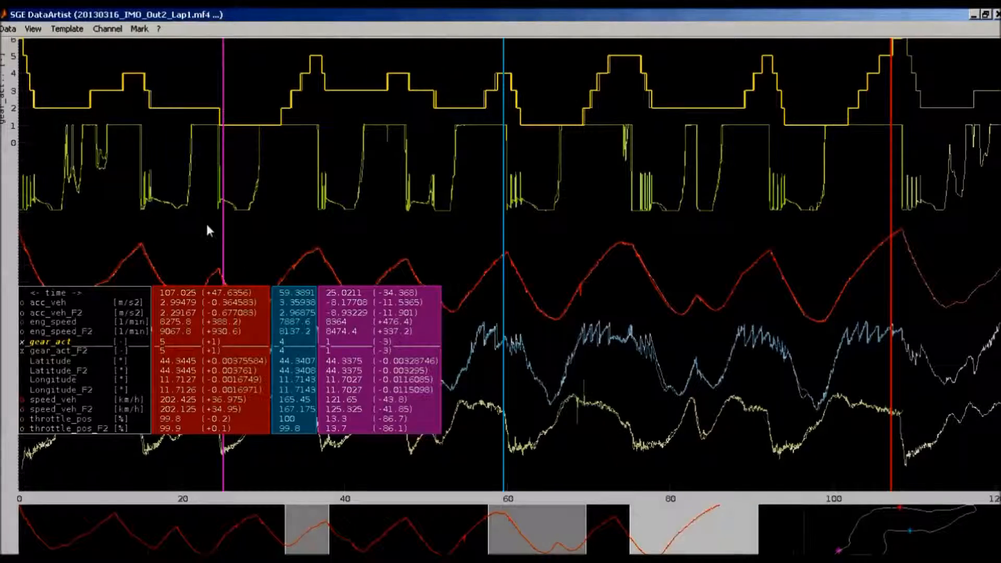
left_click(8, 30)
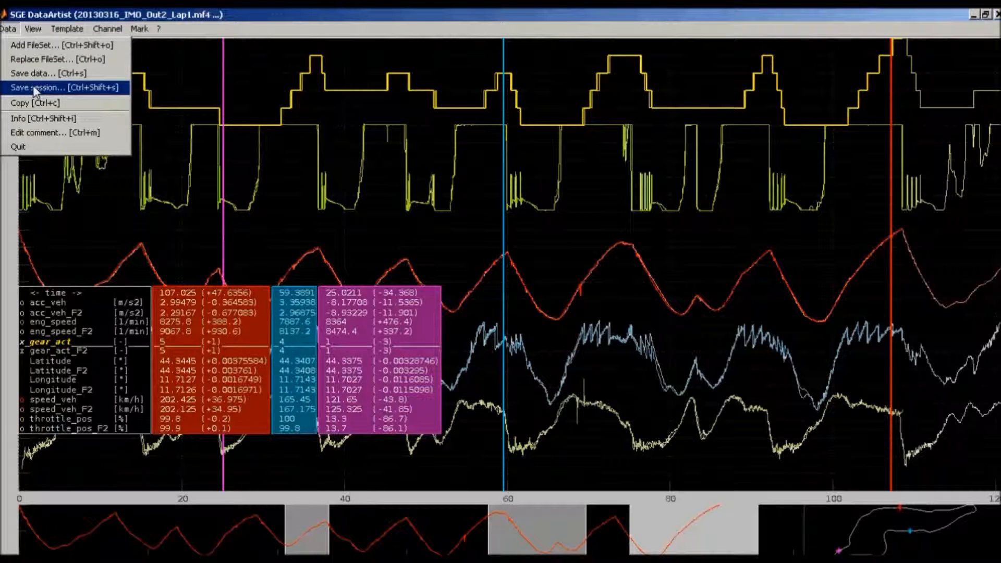
left_click(145, 15)
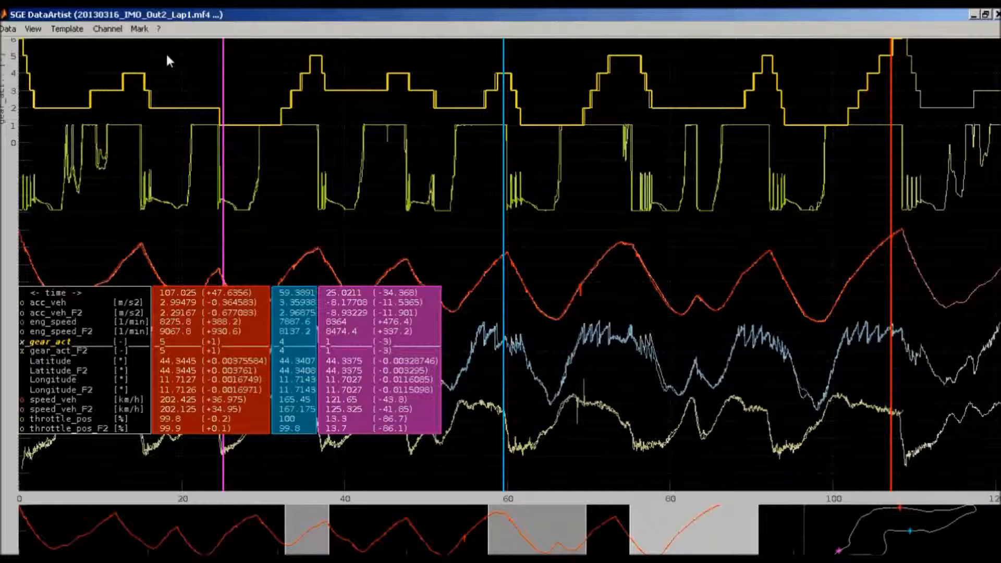
left_click(80, 31)
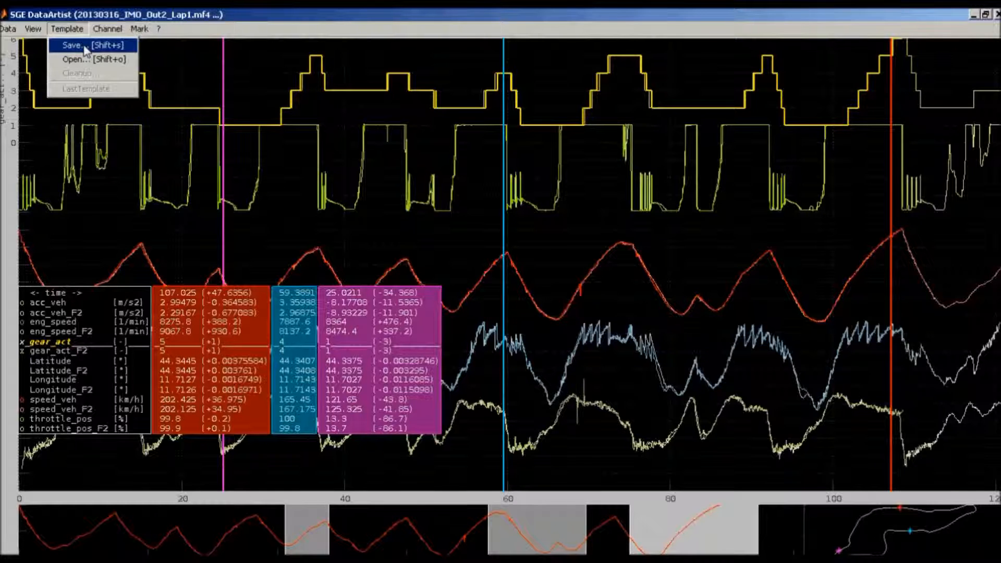
left_click(156, 15)
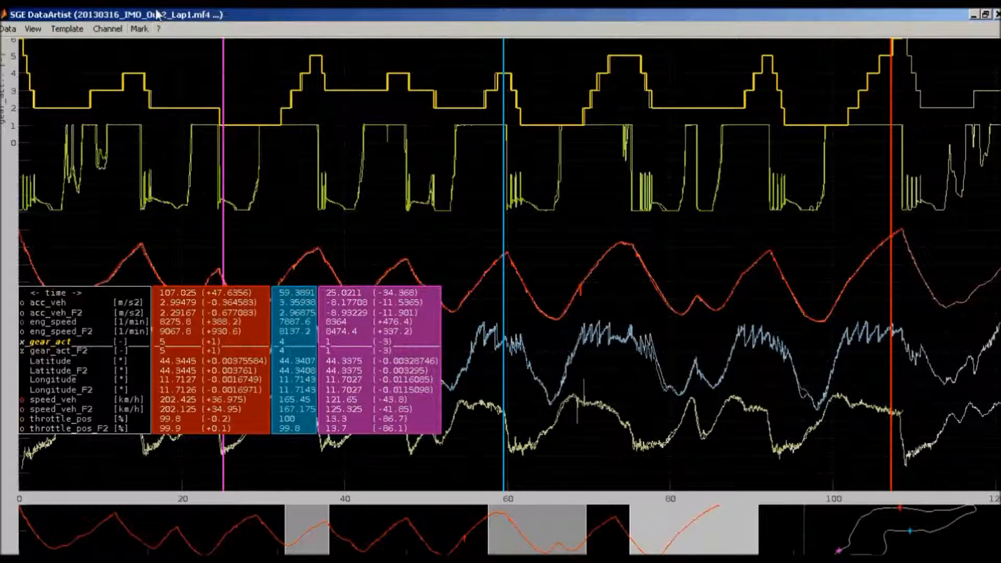